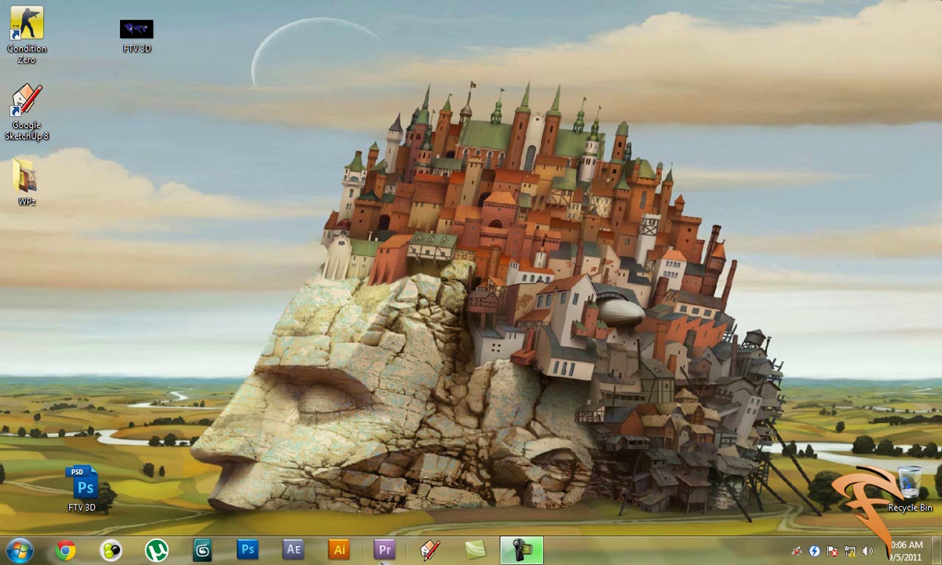
Launch Illustrator from the taskbar, then minimize and restore its window
click(339, 550)
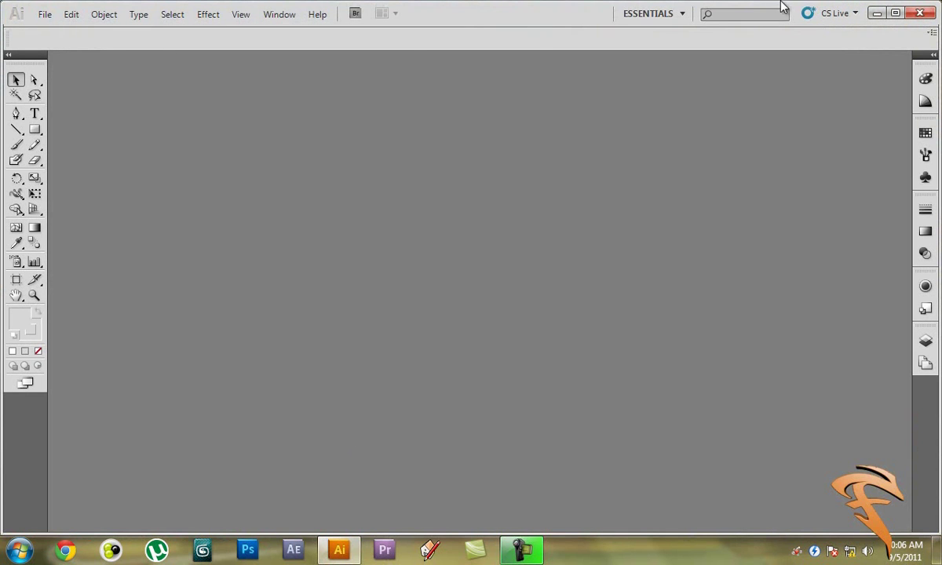
click(877, 15)
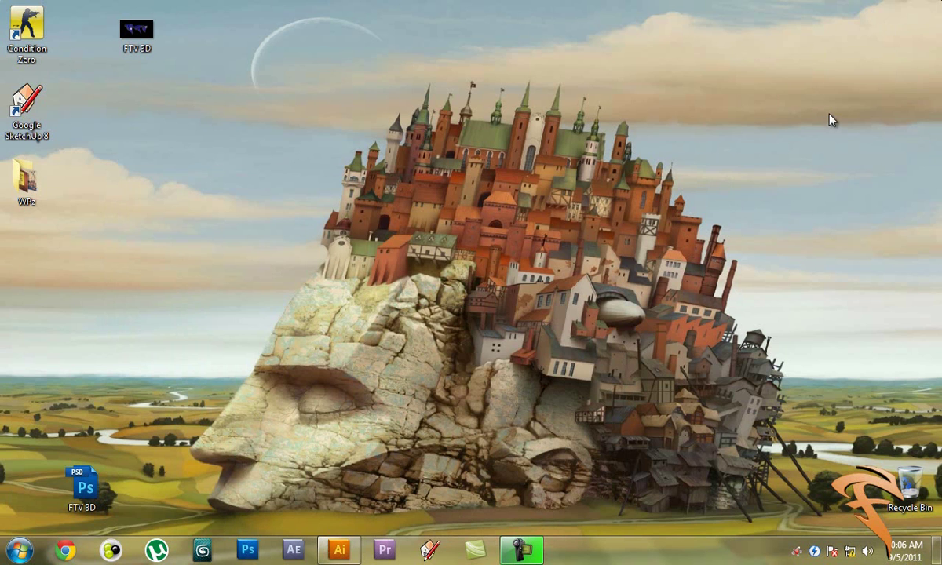
click(339, 550)
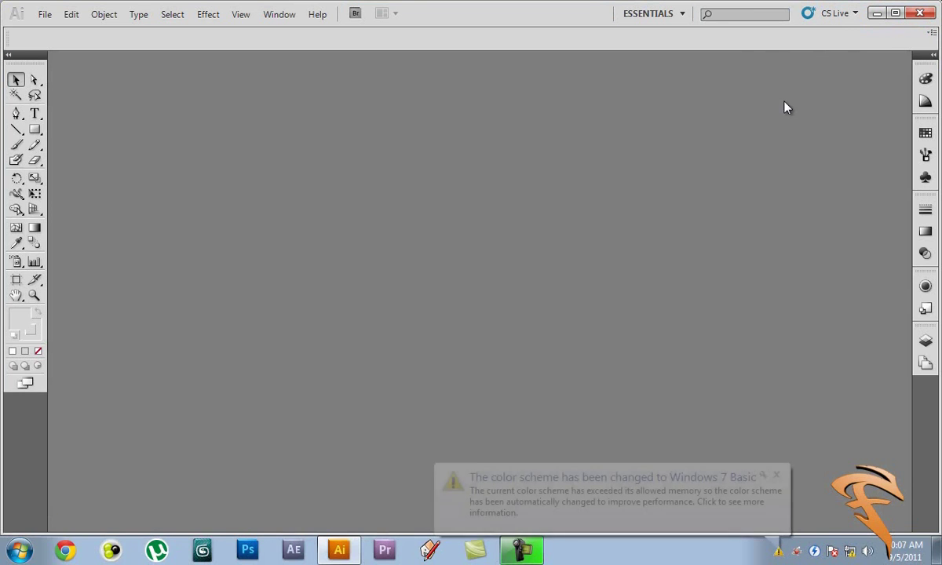
Dismiss the colour-scheme notification and create a 500 × 500 px document in pixel units
click(776, 475)
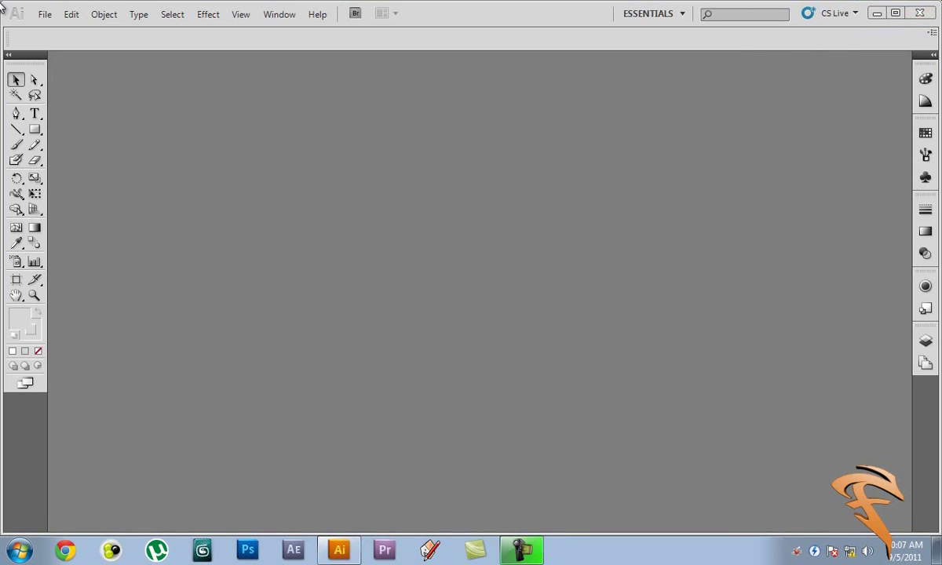
click(39, 17)
key(Escape)
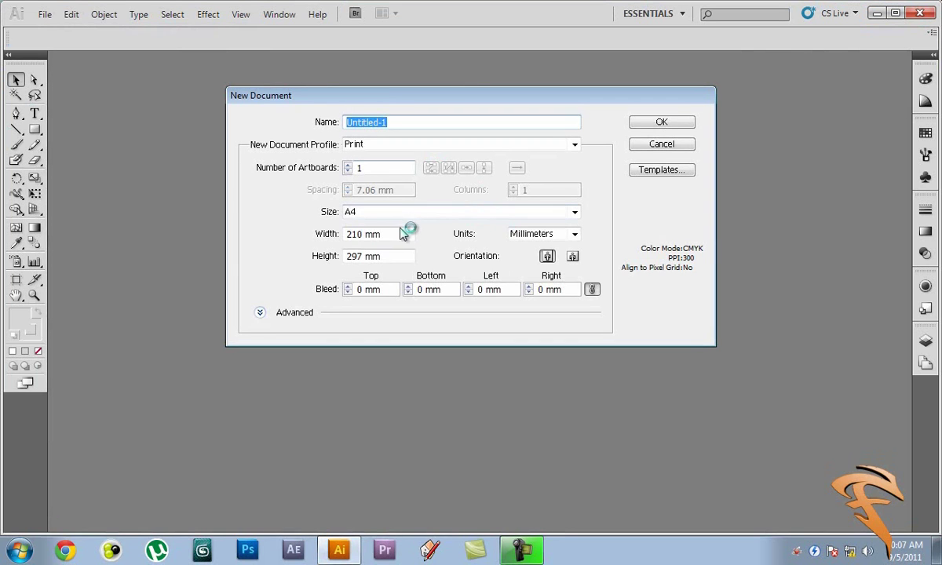
click(566, 234)
click(536, 303)
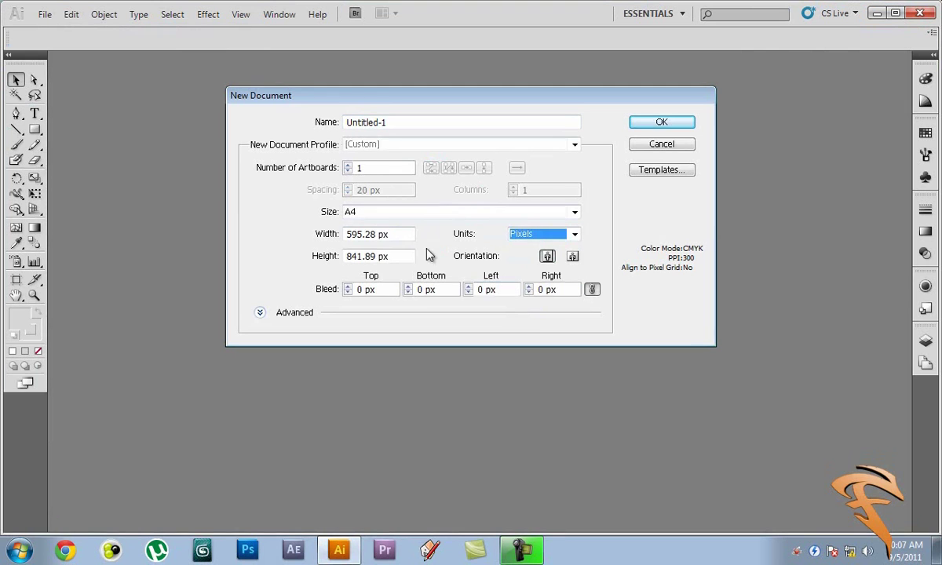
double_click(373, 234)
key(BackSpace)
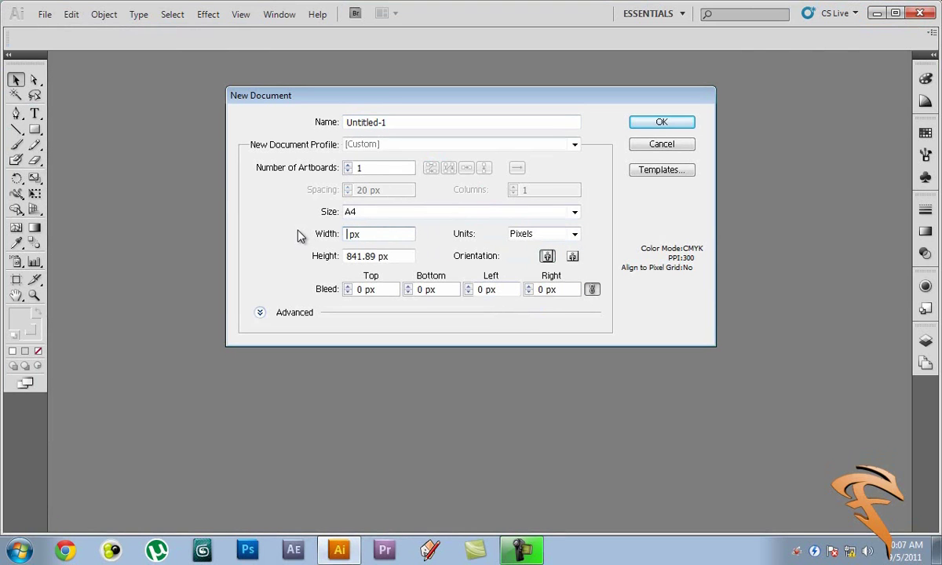
text(500)
key(Tab)
text(500)
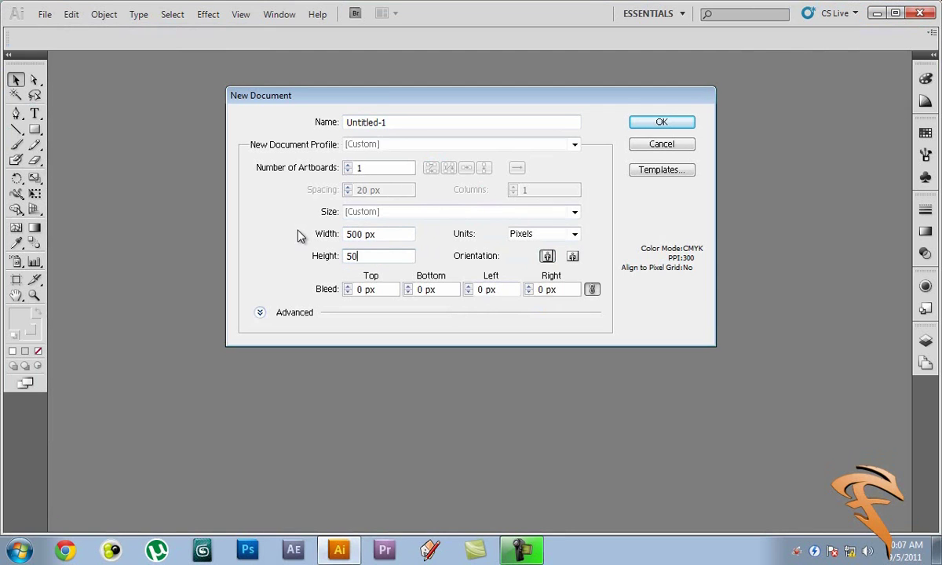
click(674, 124)
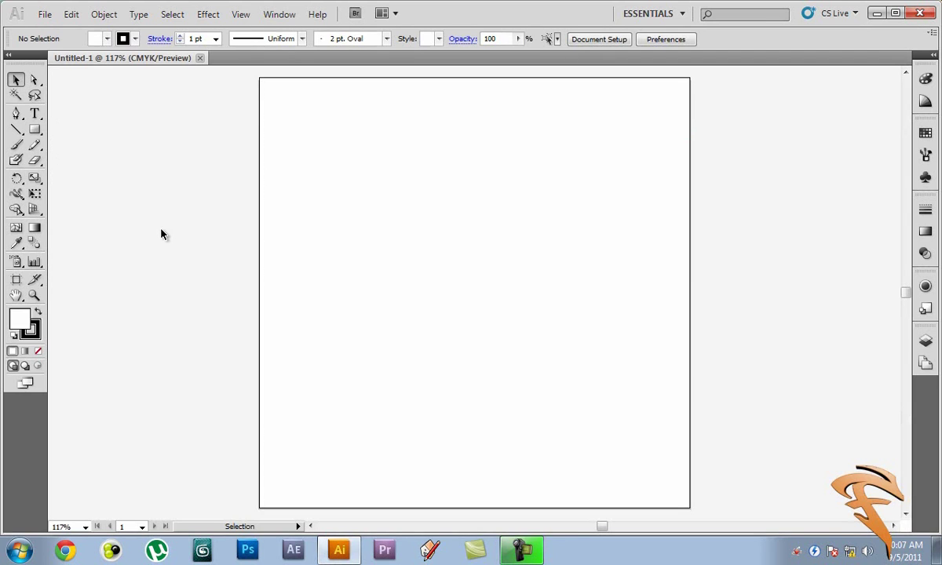
Type a capital 'G' near the artboard centre and select it with the Selection tool
click(34, 114)
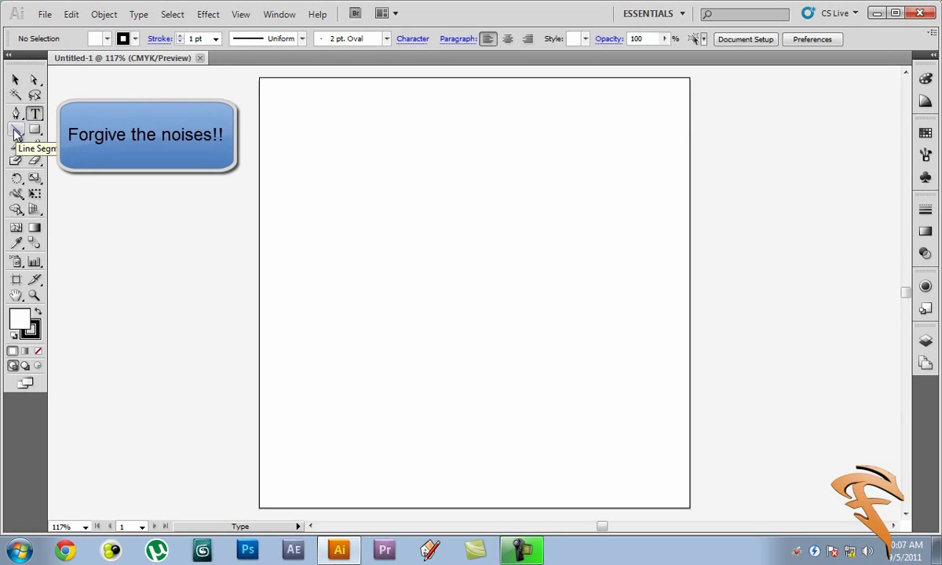
click(434, 252)
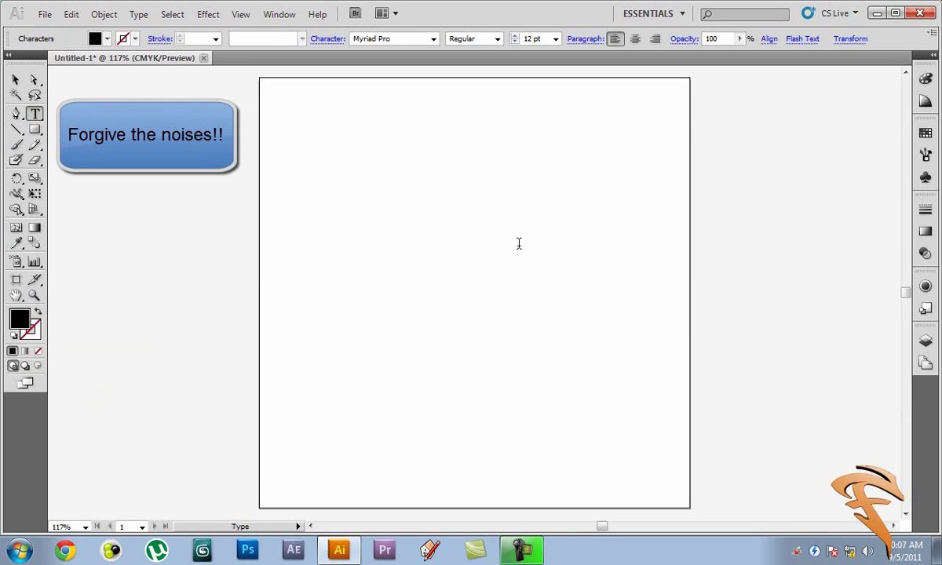
text(G)
click(16, 79)
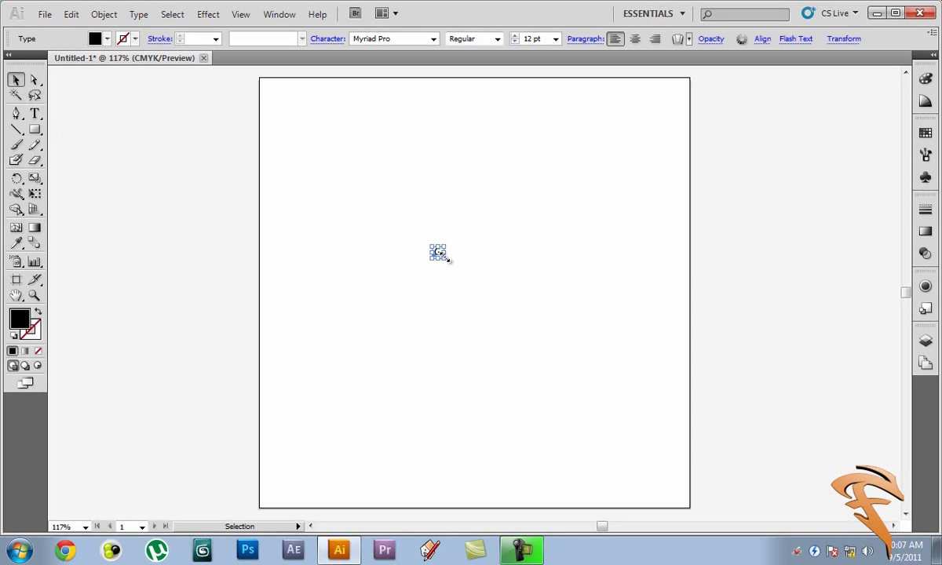
Scale the G to about 294.75 pt, rotate it -45°, and move it up-right
drag(445, 259, 719, 514)
scroll(572, 282, up, 10)
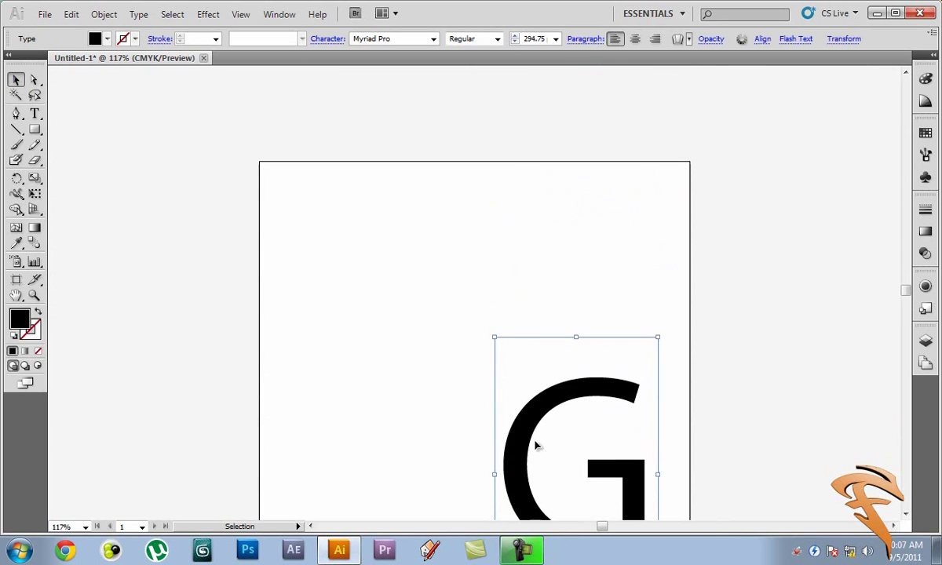
drag(543, 443, 388, 314)
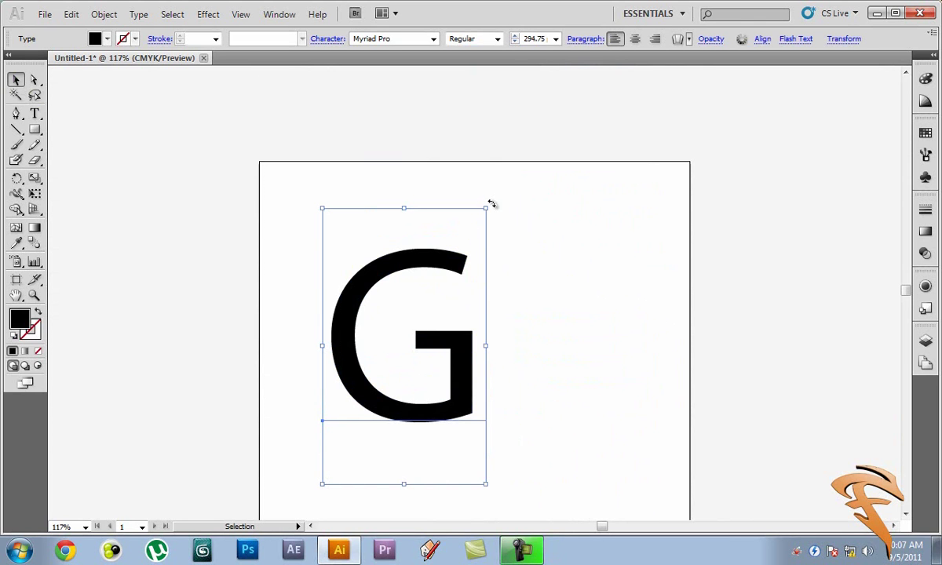
drag(490, 206, 701, 311)
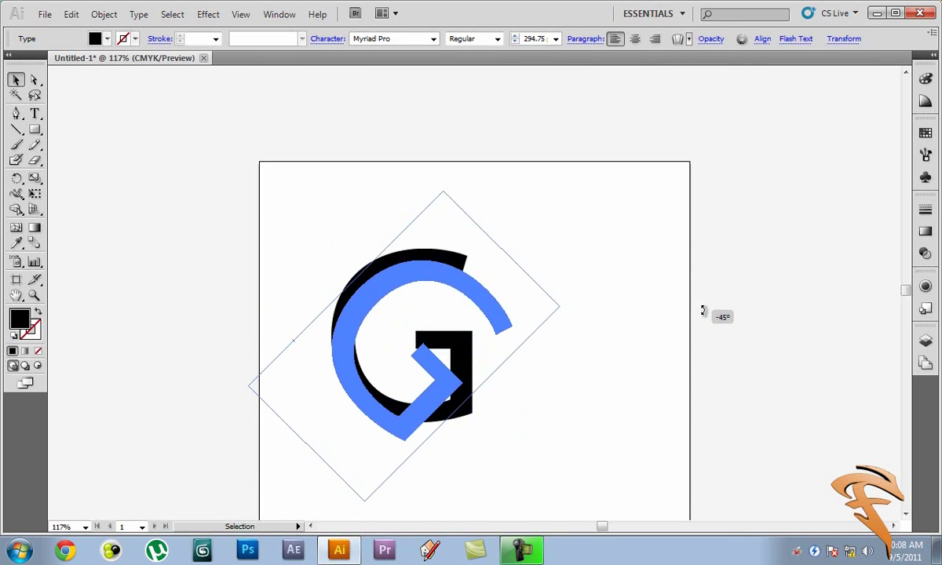
drag(702, 311, 704, 314)
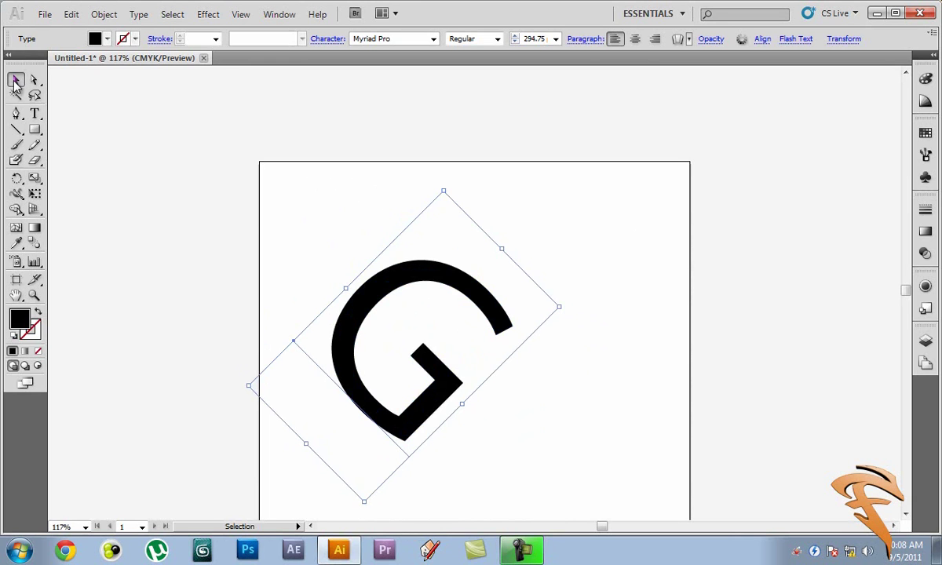
drag(396, 309, 422, 243)
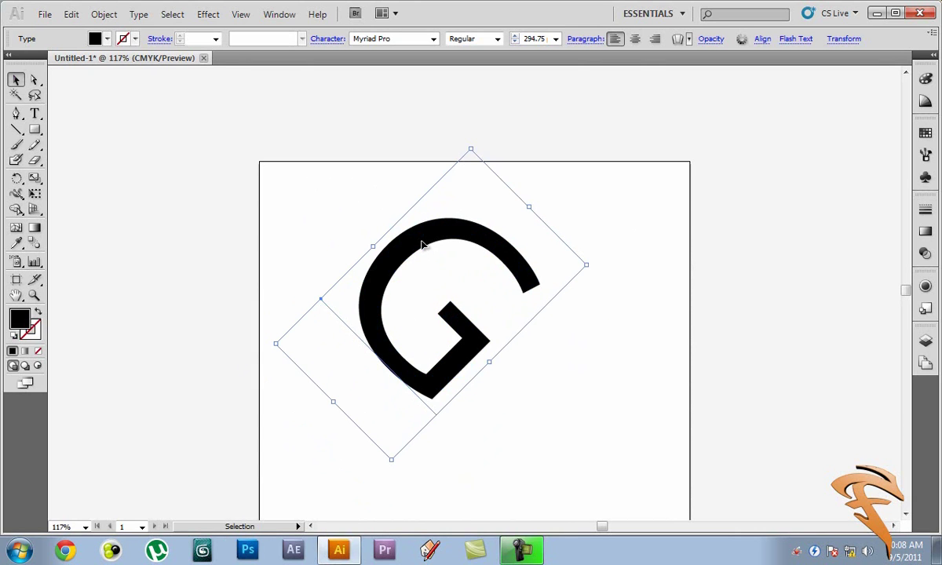
Duplicate the G and drag the copy down so the two Gs overlap
right_click(423, 247)
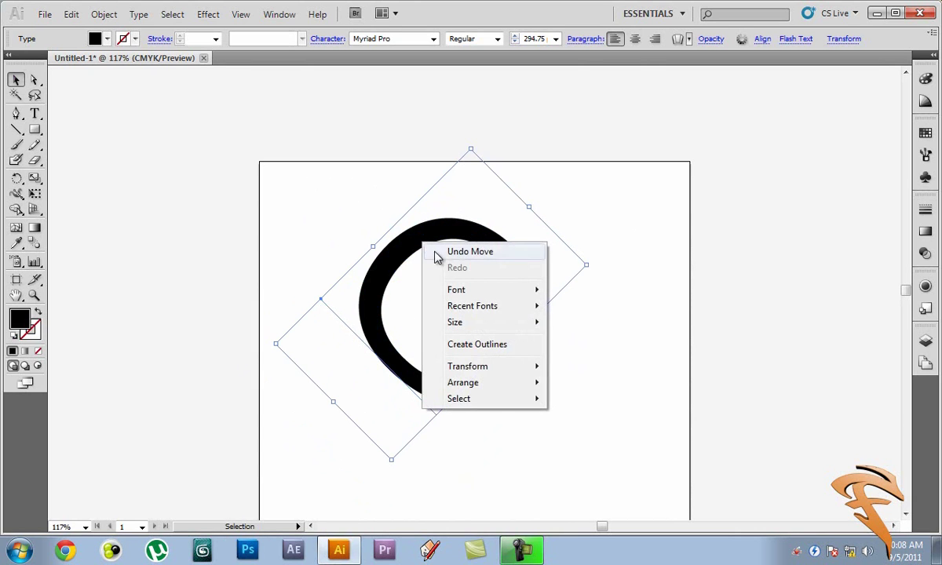
click(419, 248)
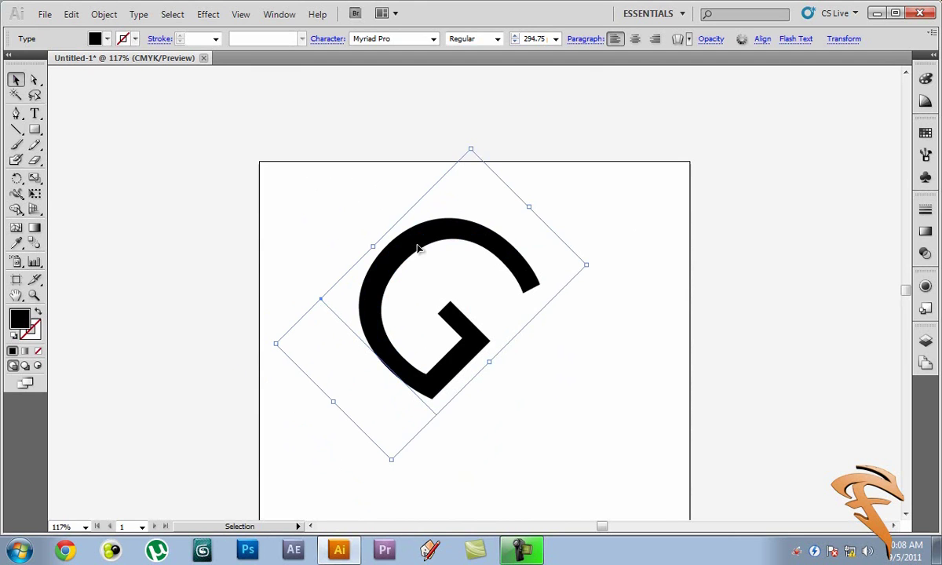
key(a)
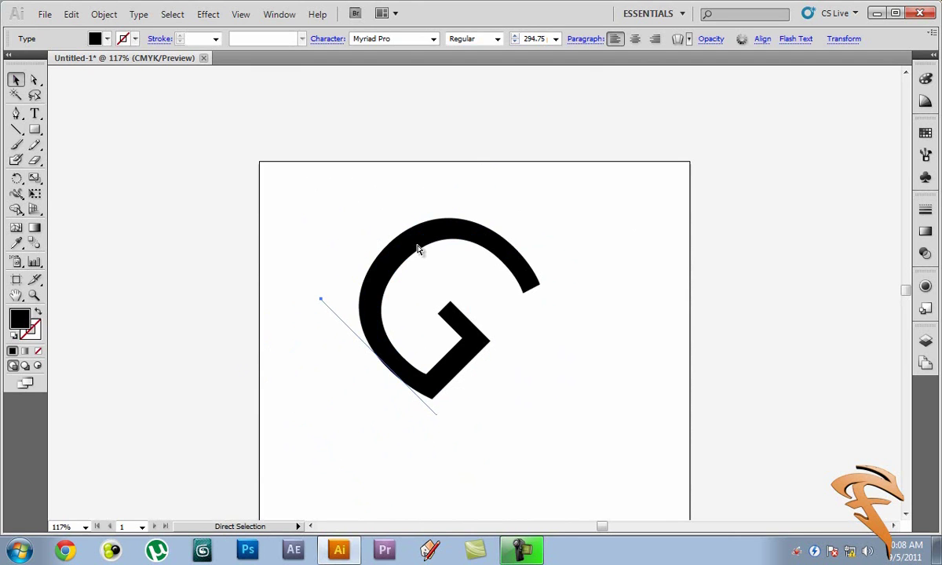
key(ctrl+d)
key(v)
drag(433, 191, 483, 324)
click(466, 324)
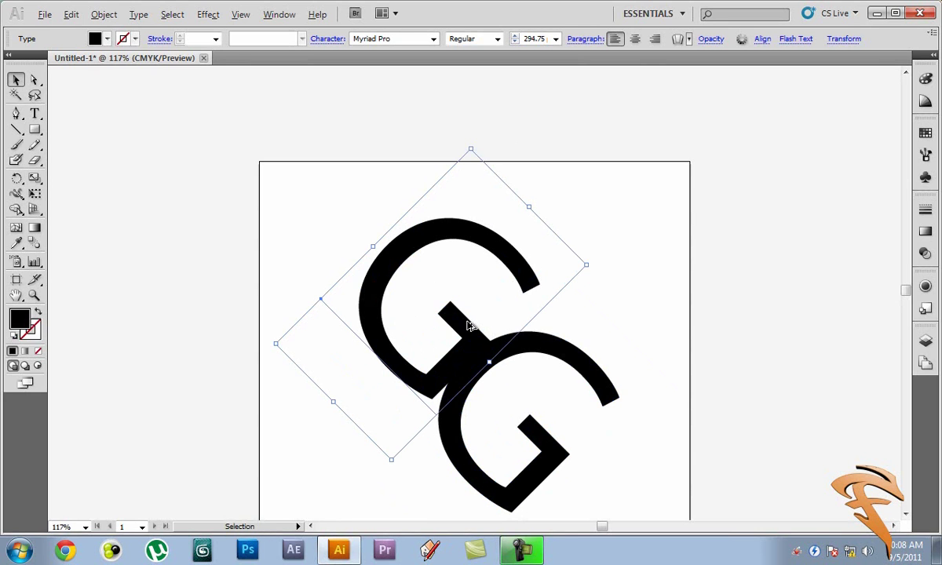
Delete the extra stray G copies, keeping just two Gs
drag(468, 326, 551, 225)
key(Delete)
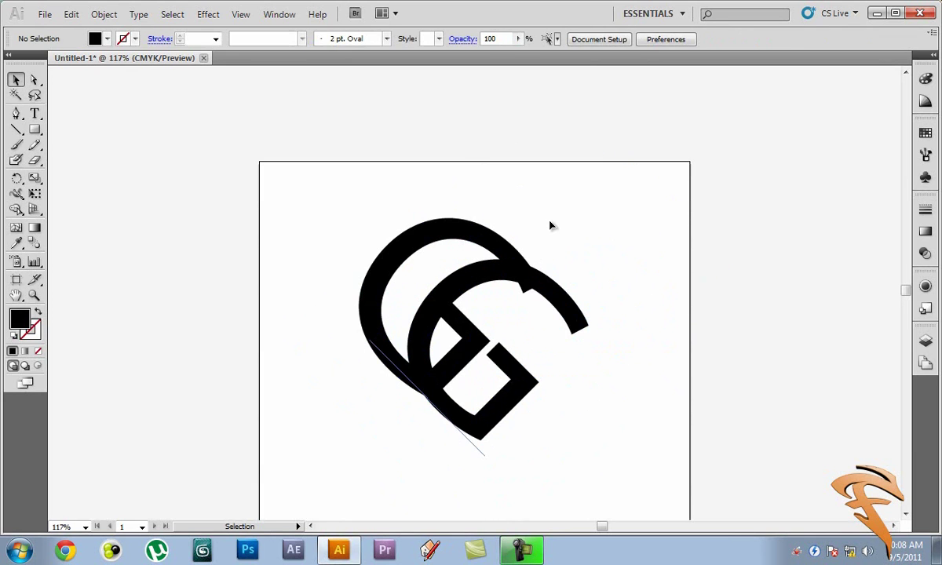
click(467, 286)
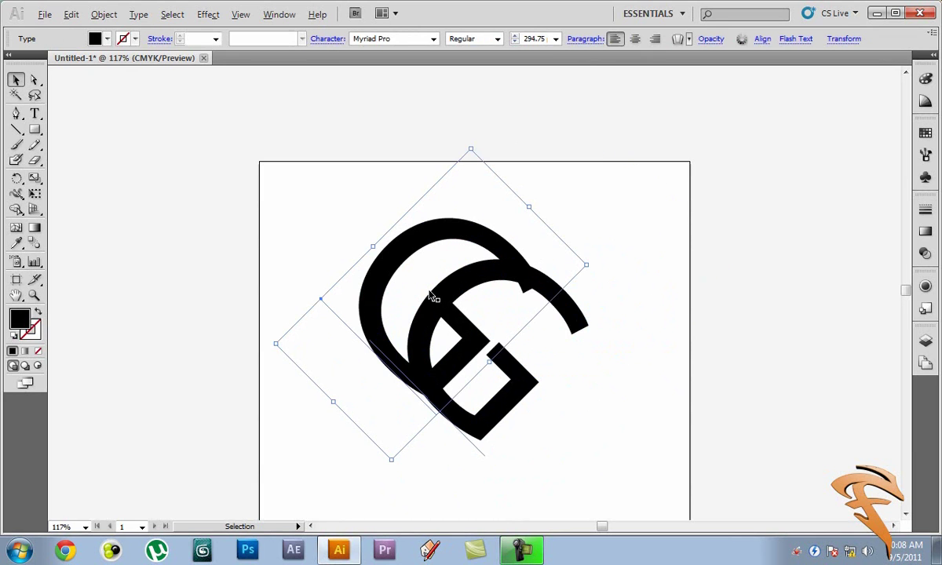
drag(436, 295, 550, 384)
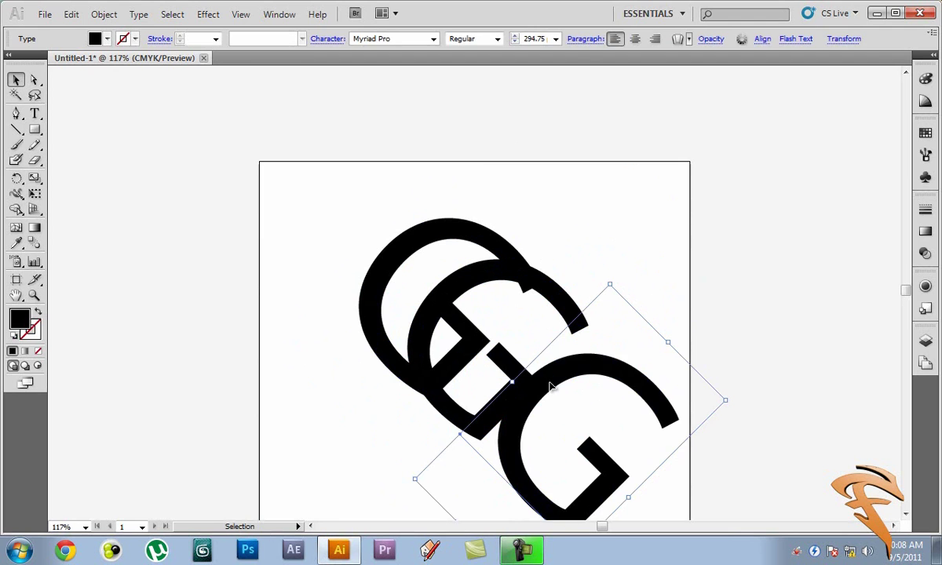
key(Delete)
Rotate the second G to 135° and position it interlocking below the first
click(457, 284)
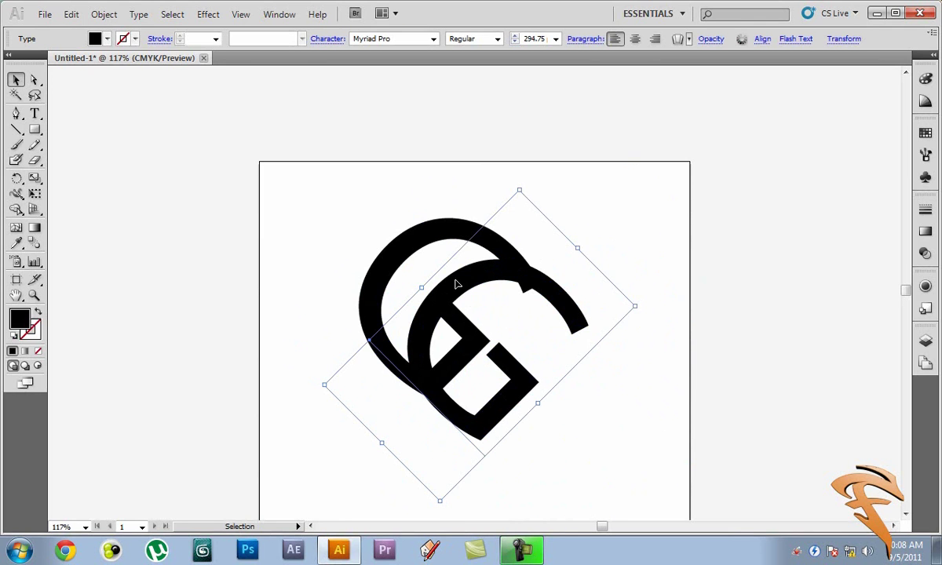
drag(453, 281, 496, 346)
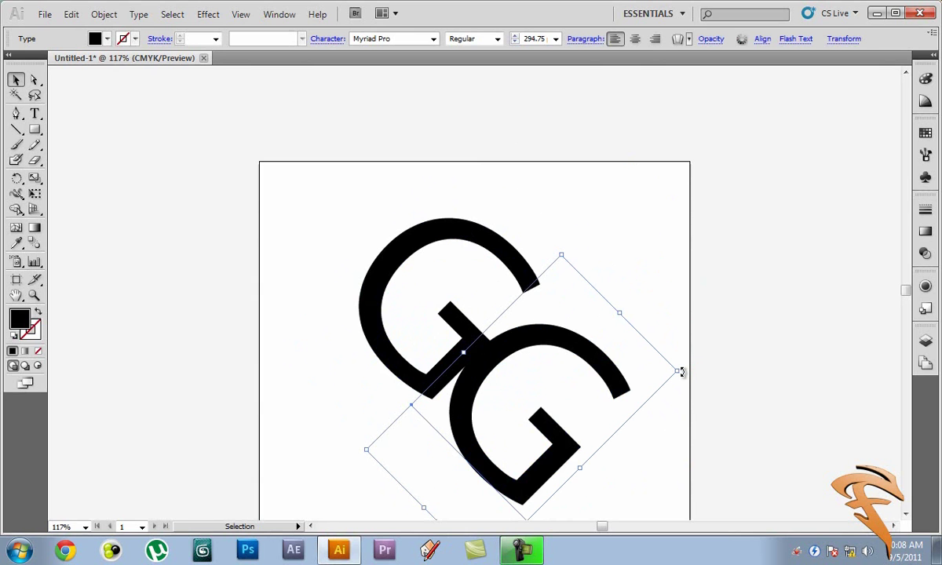
drag(681, 372, 296, 346)
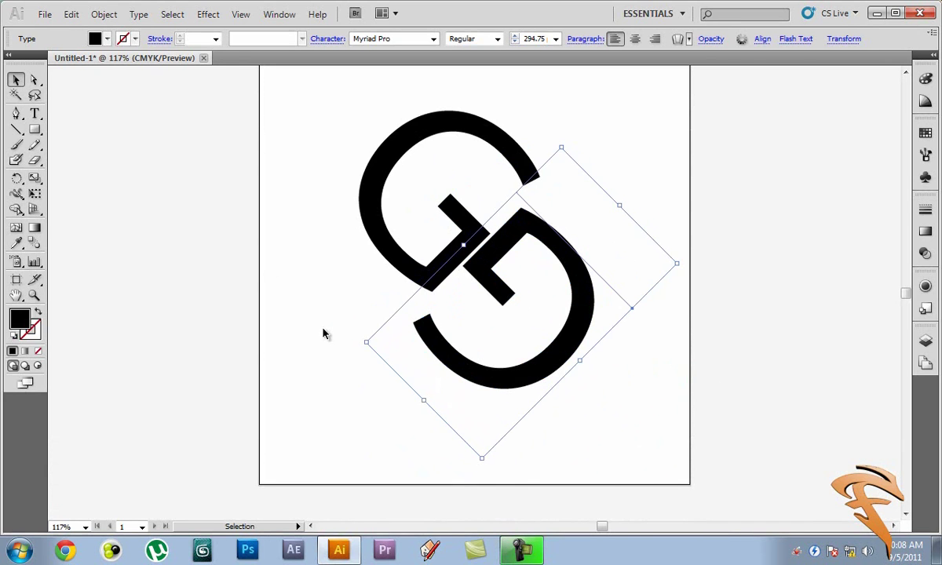
scroll(499, 233, up, 1)
scroll(499, 234, up, 1)
drag(542, 294, 516, 328)
click(729, 290)
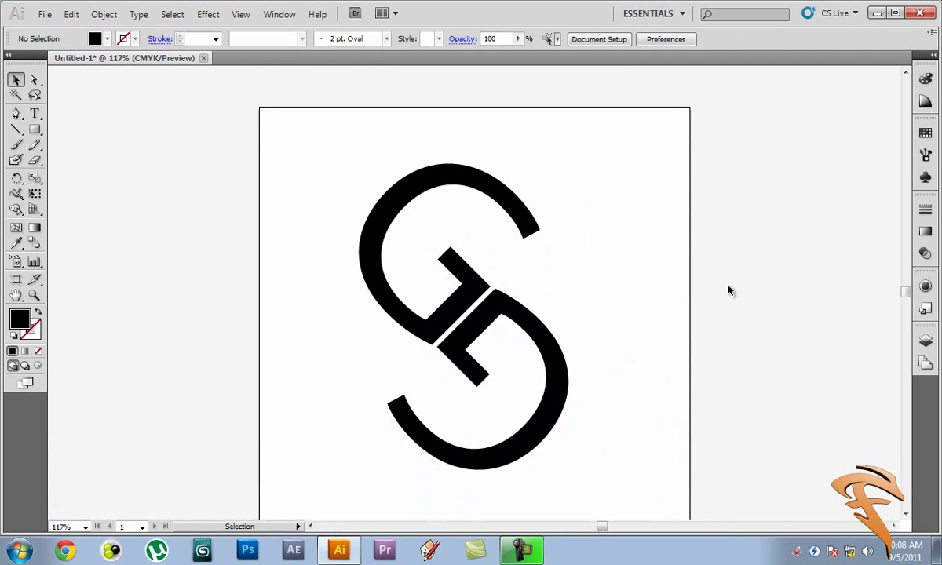
scroll(481, 196, down, 2)
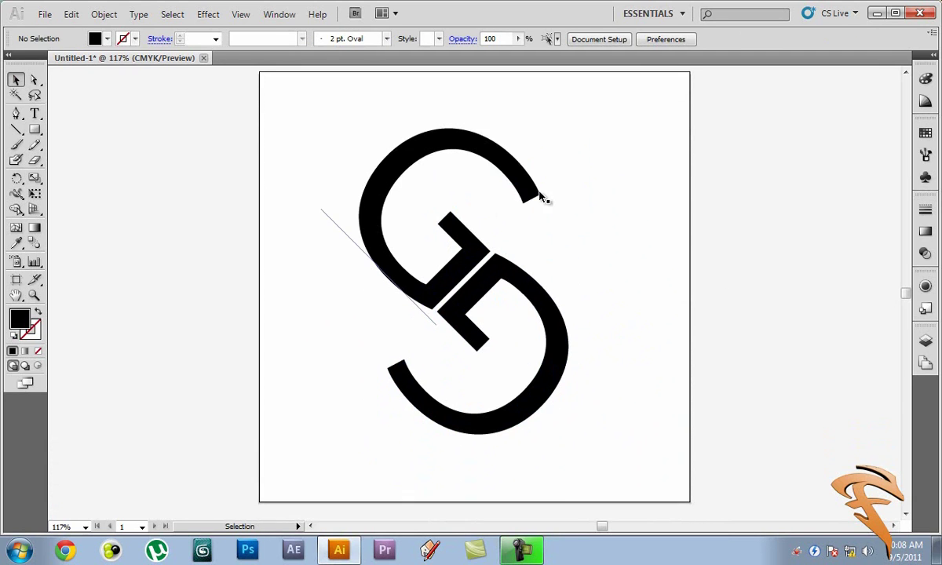
Fill the upper G with light green from the Fill swatches
click(497, 153)
double_click(490, 151)
click(16, 79)
click(96, 39)
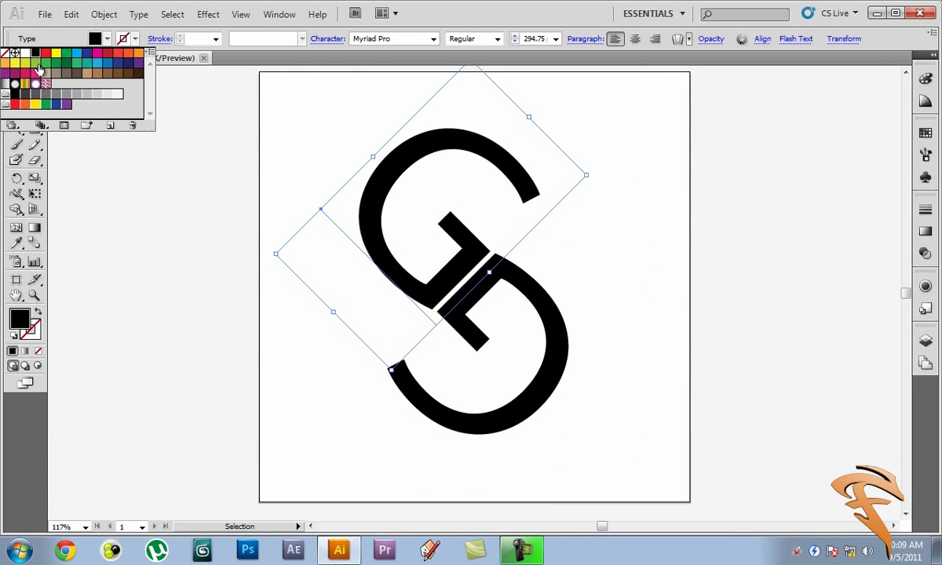
click(38, 68)
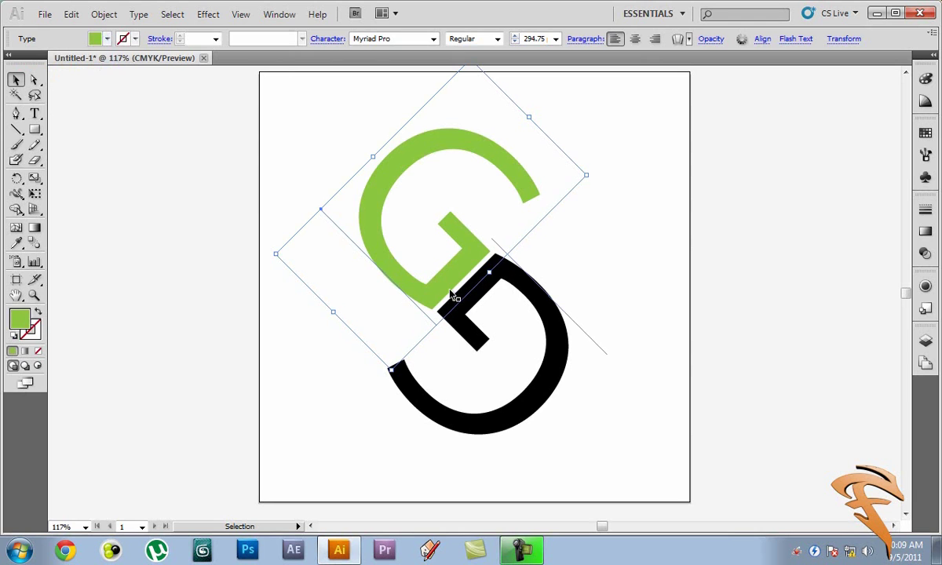
Fill the lower G with dark green
click(542, 384)
click(95, 39)
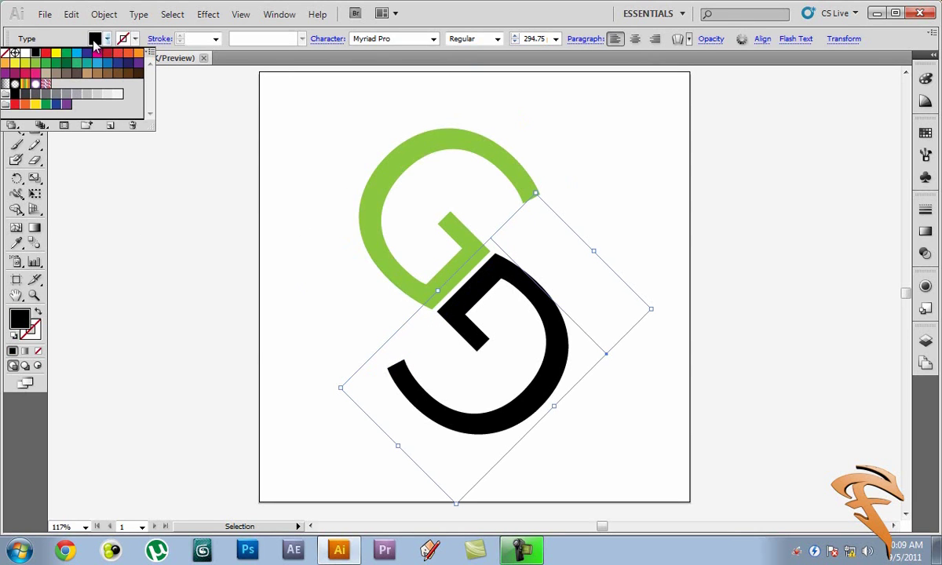
click(66, 63)
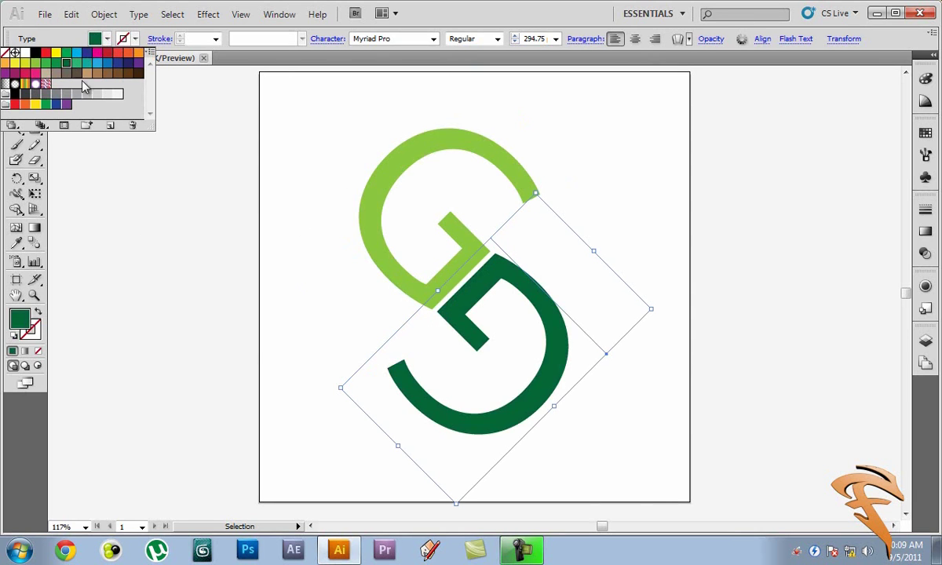
Add an 'o' text object and scale it up beside the upper G
key(t)
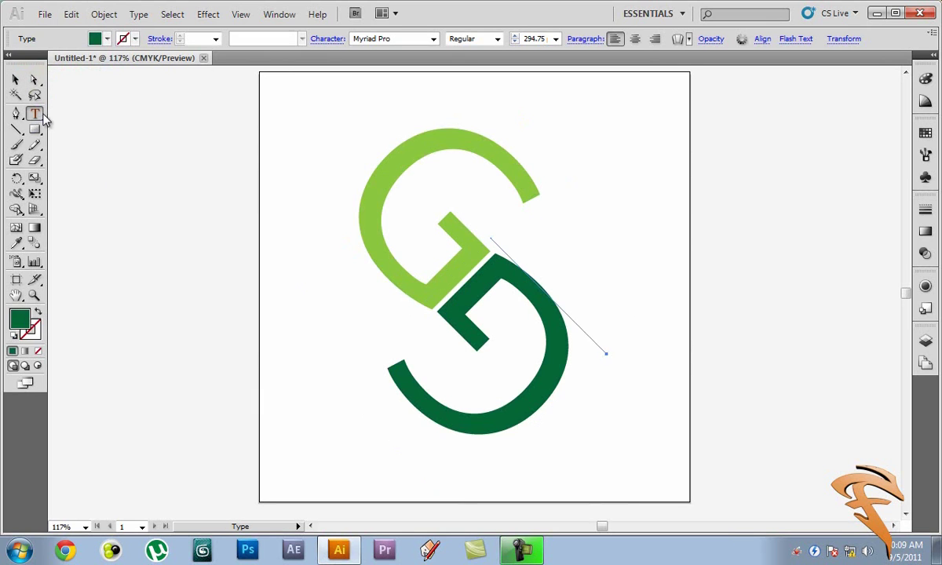
click(310, 96)
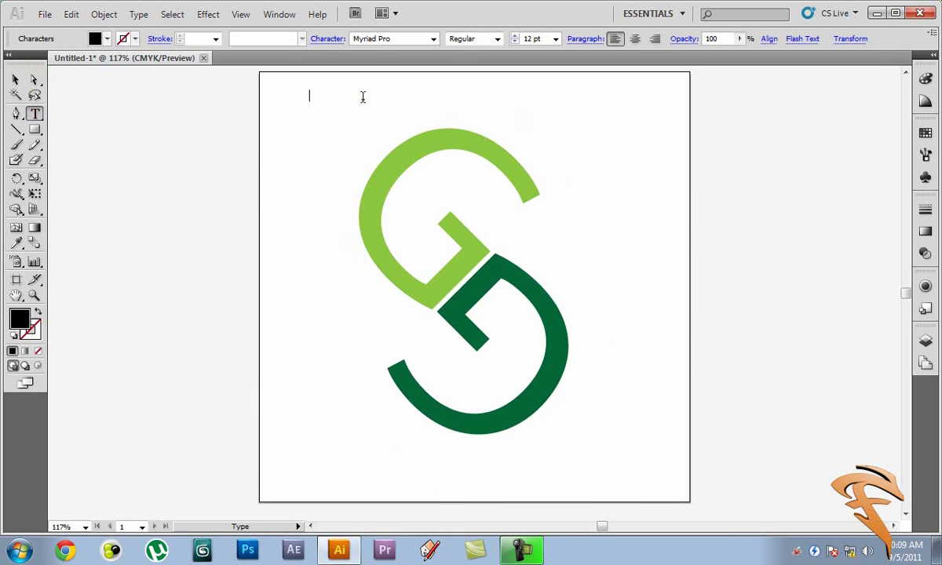
click(16, 79)
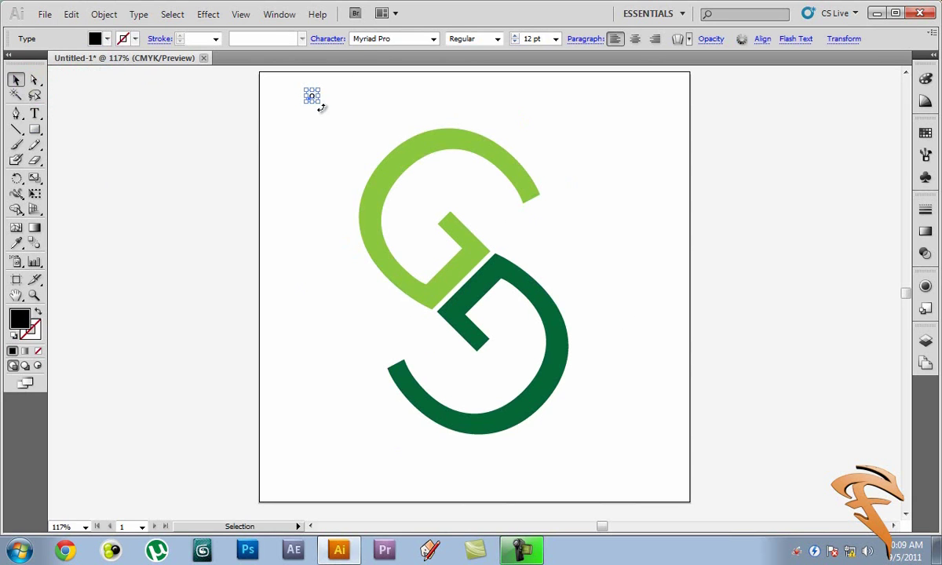
drag(318, 103, 509, 243)
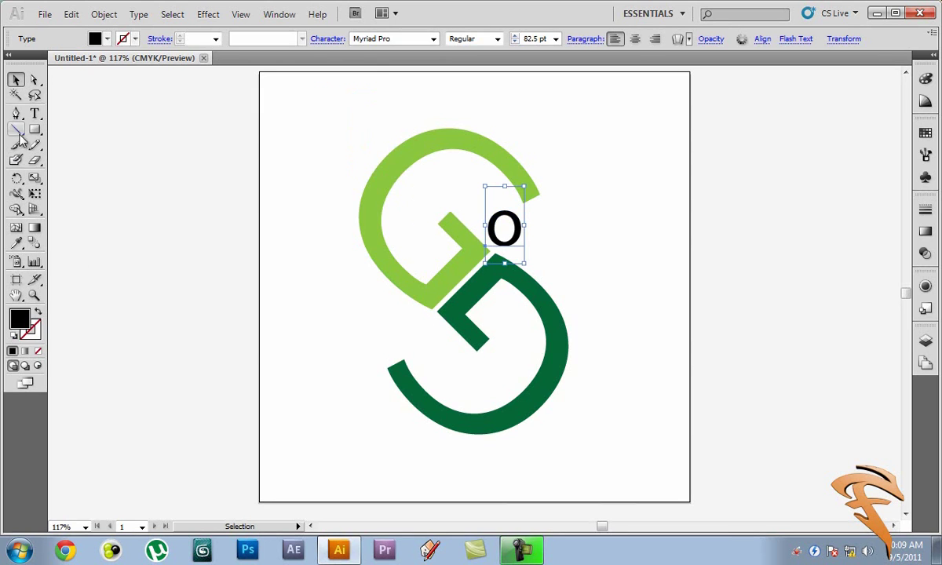
Add 'reen' text, scale it up, and place it beside the lower G
click(34, 114)
key(ctrl+shift+a)
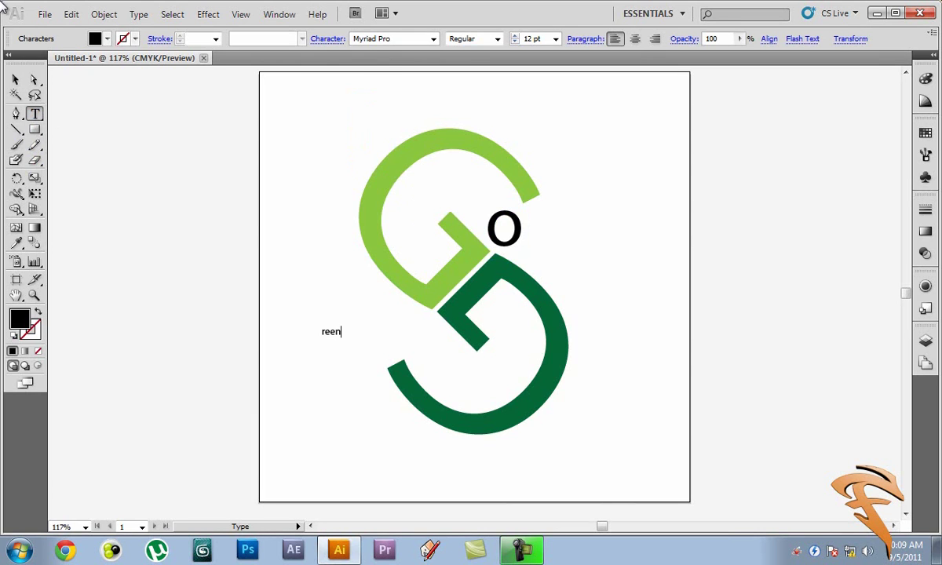
click(15, 80)
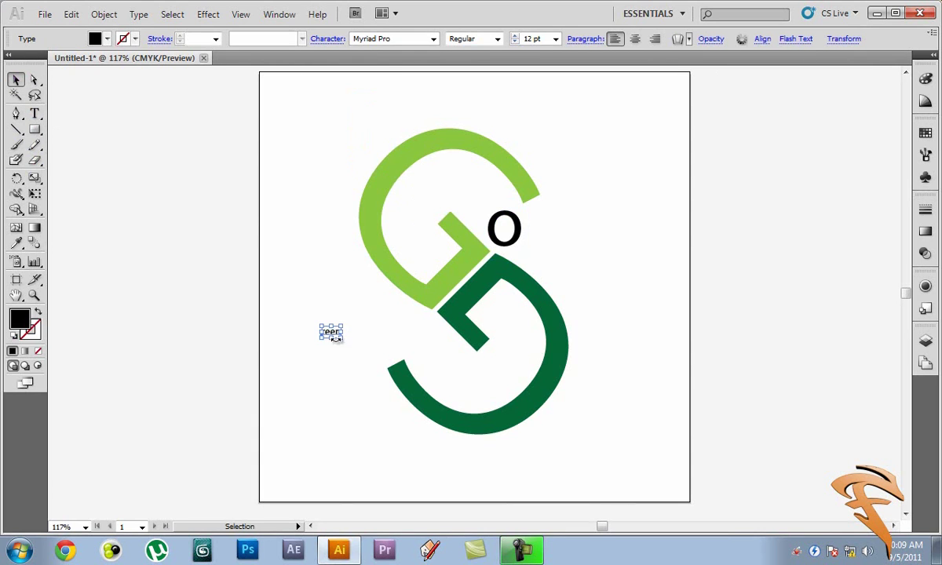
drag(343, 338, 431, 390)
drag(318, 326, 335, 345)
drag(387, 375, 407, 345)
click(562, 209)
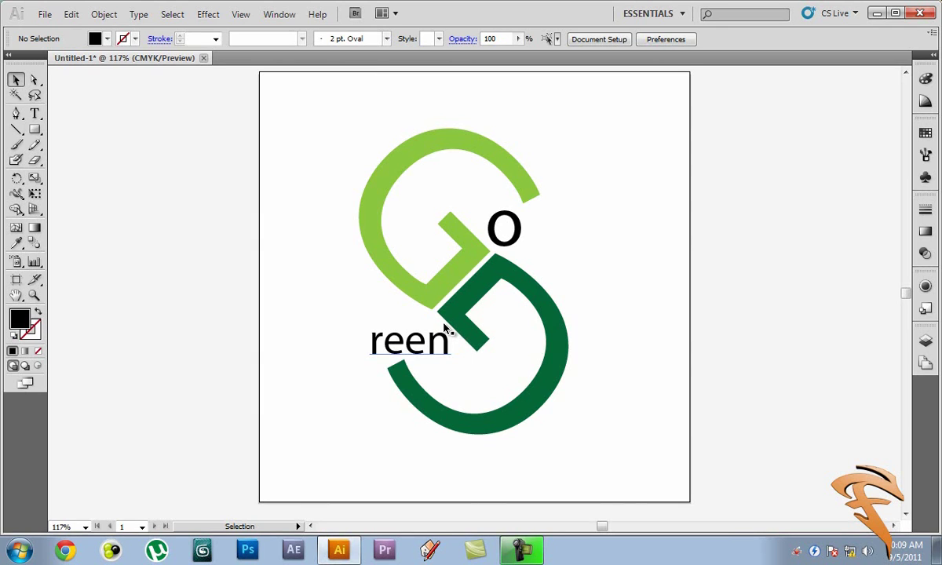
Fill both the 'o' and the 'reen' text with cyan, nudging 'reen' up-left
click(519, 237)
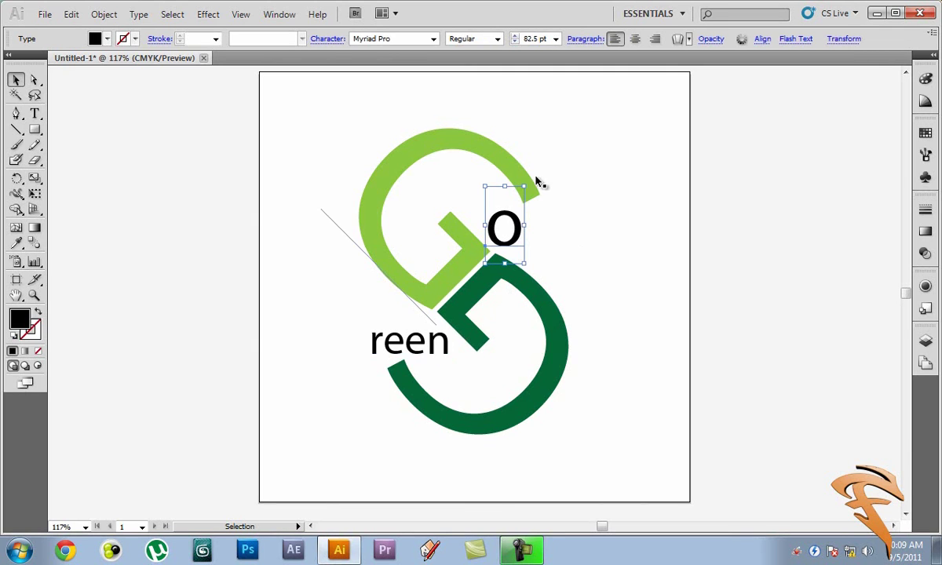
click(107, 38)
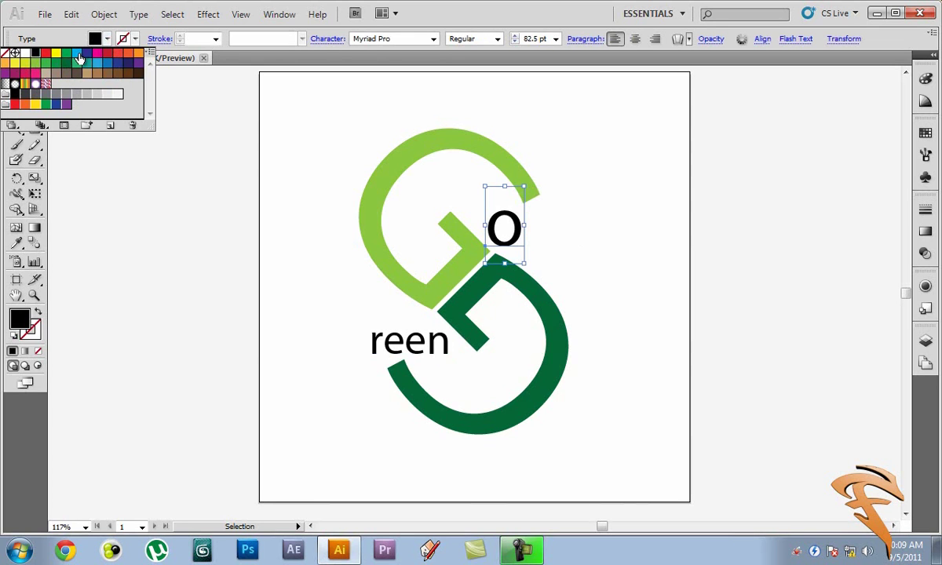
click(79, 53)
click(408, 357)
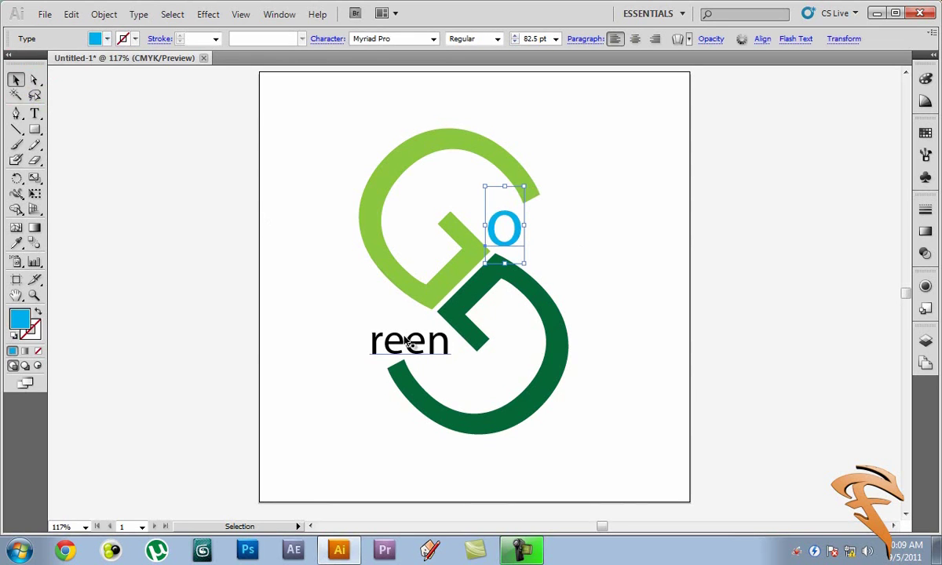
drag(408, 357, 343, 228)
click(98, 39)
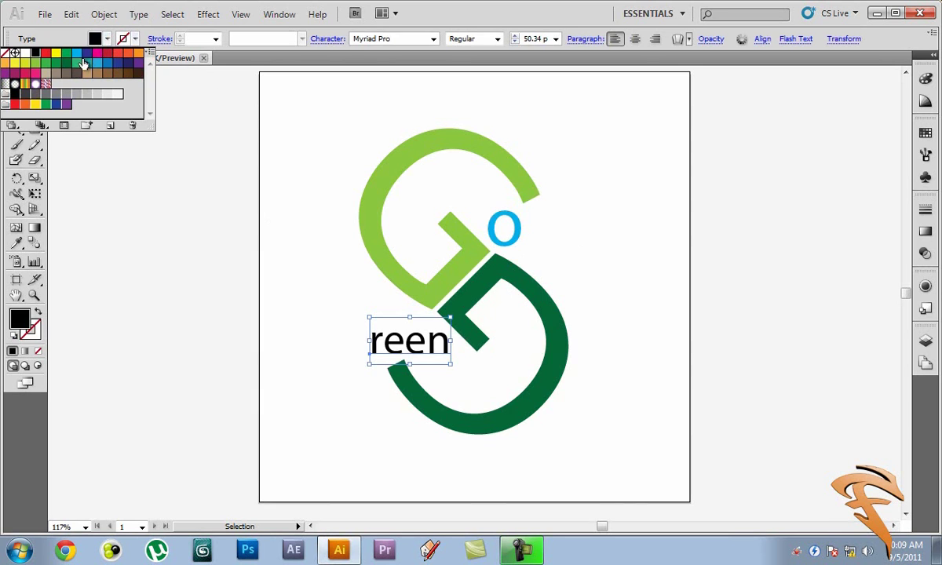
click(79, 53)
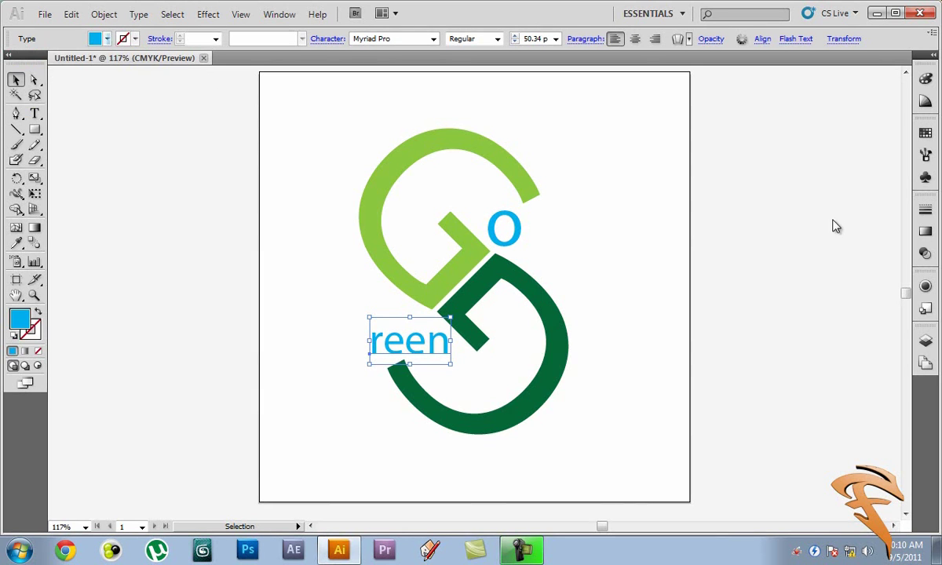
click(709, 204)
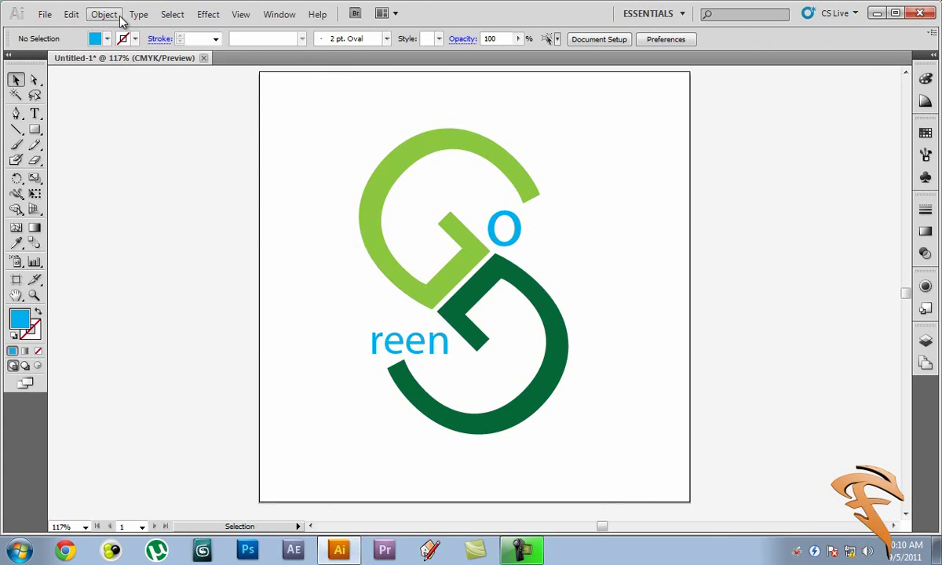
Create a second 500 × 500 px document, Untitled-2, and type a letter 'F' on it
click(49, 15)
click(69, 31)
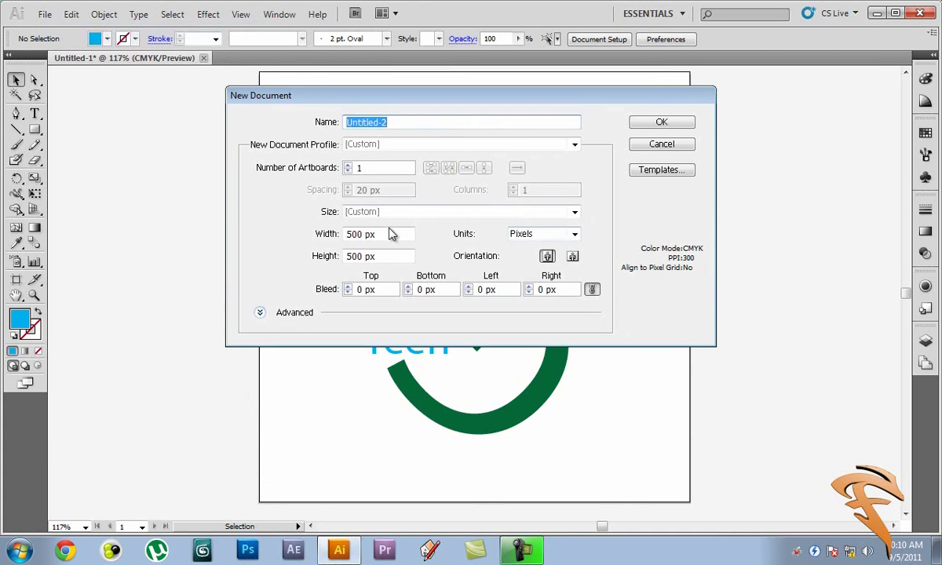
click(661, 124)
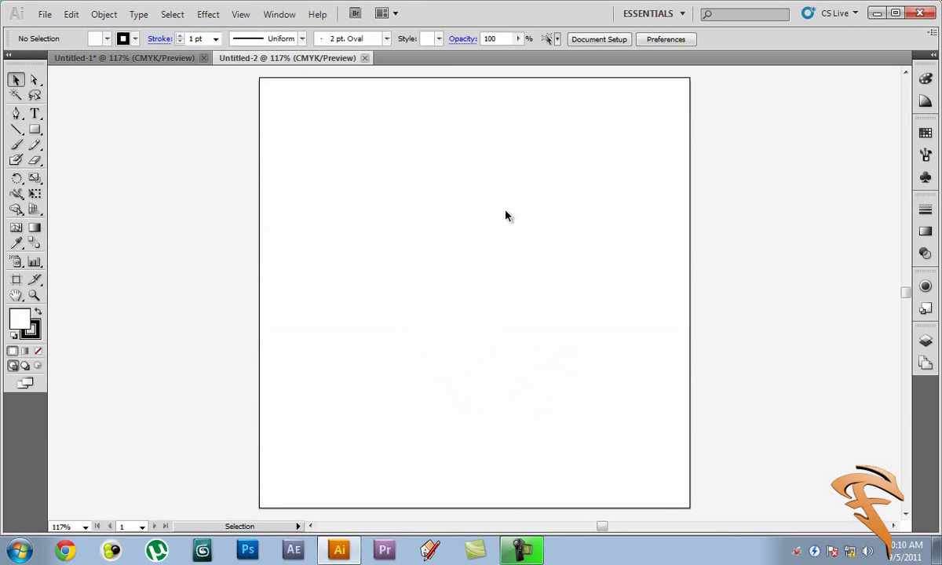
click(35, 114)
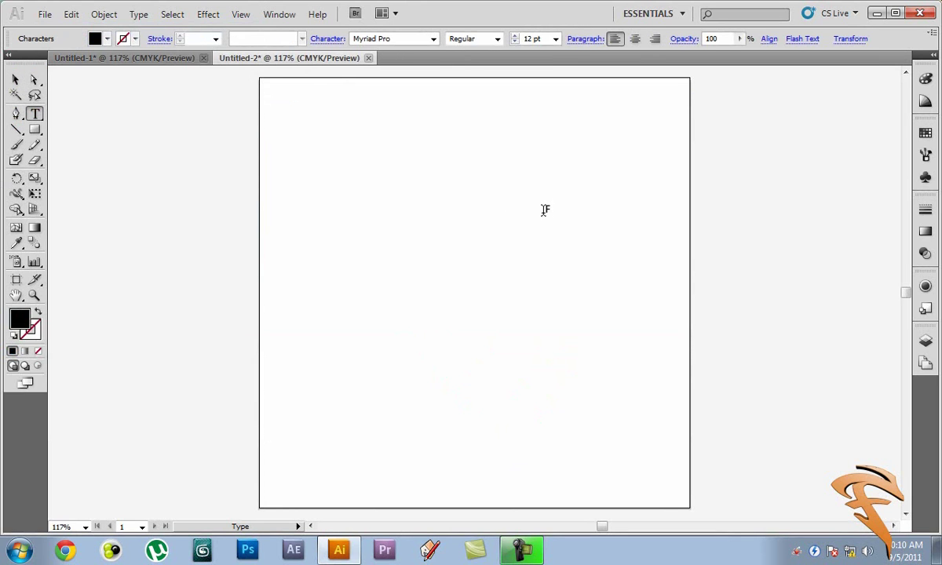
click(16, 80)
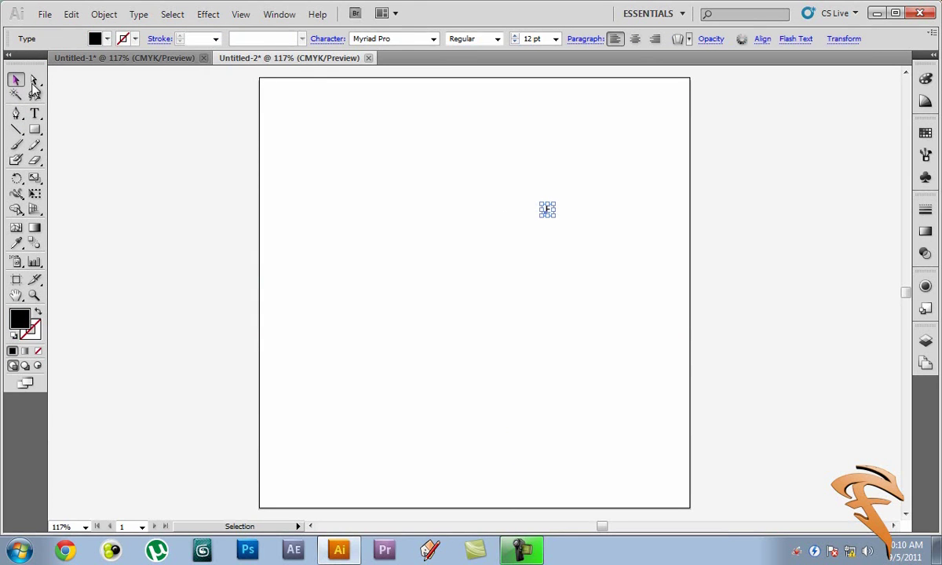
Enlarge the F to about 381 pt, tilt it -45°, and shift it lower right
drag(554, 217, 833, 493)
drag(700, 332, 448, 206)
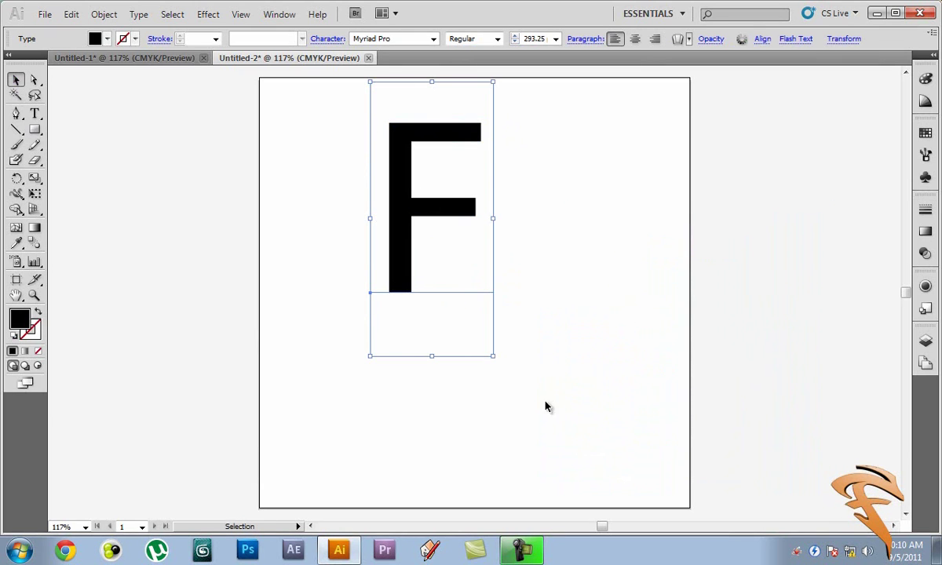
drag(495, 360, 587, 437)
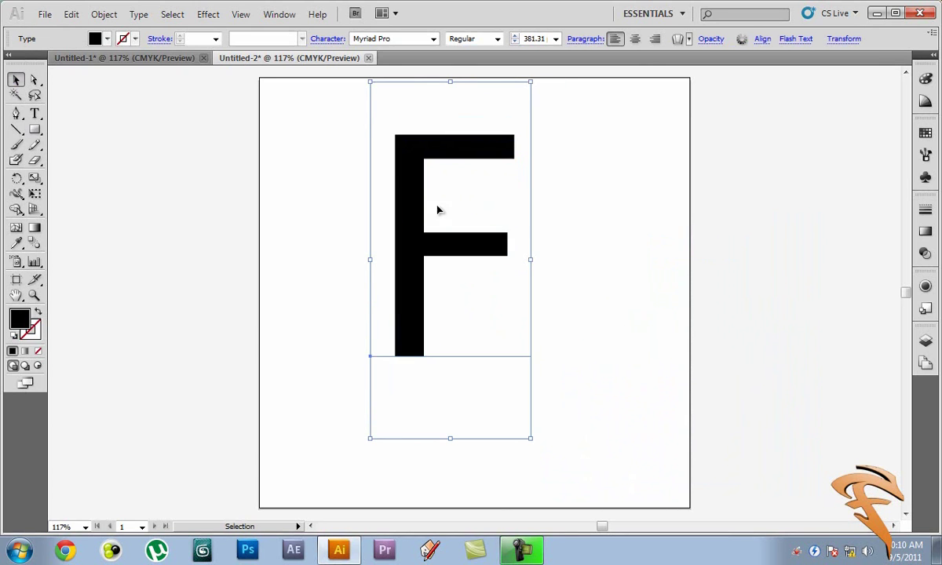
drag(455, 210, 461, 253)
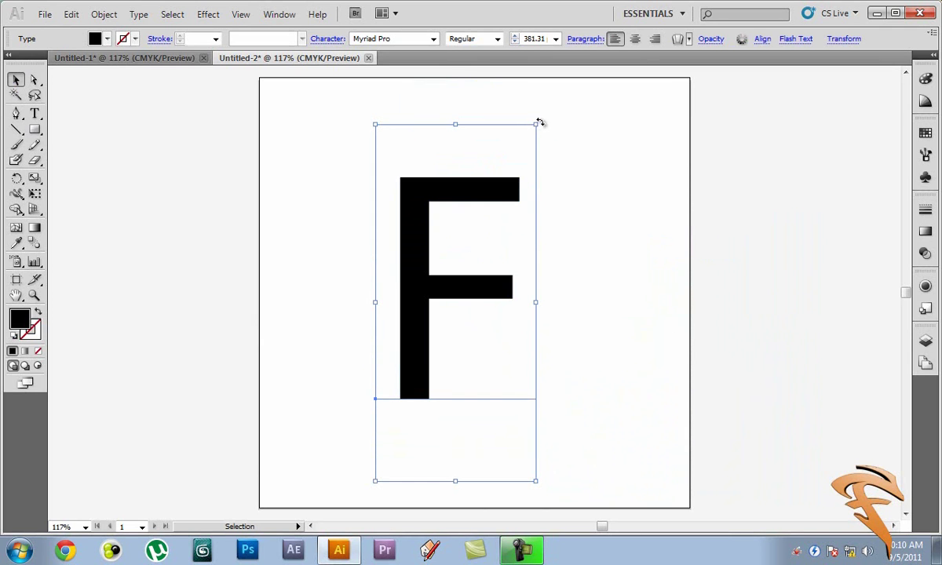
drag(540, 123, 645, 206)
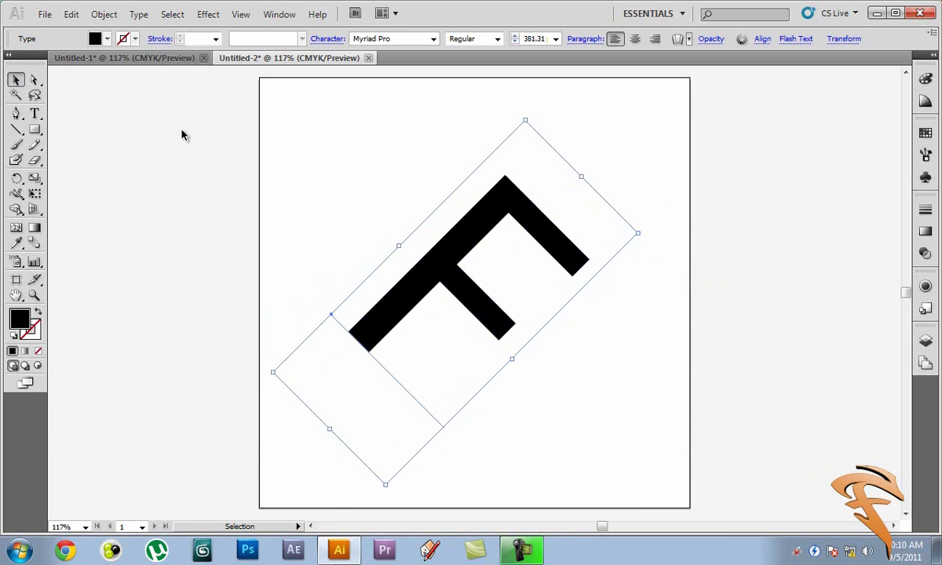
drag(503, 230, 563, 290)
click(135, 58)
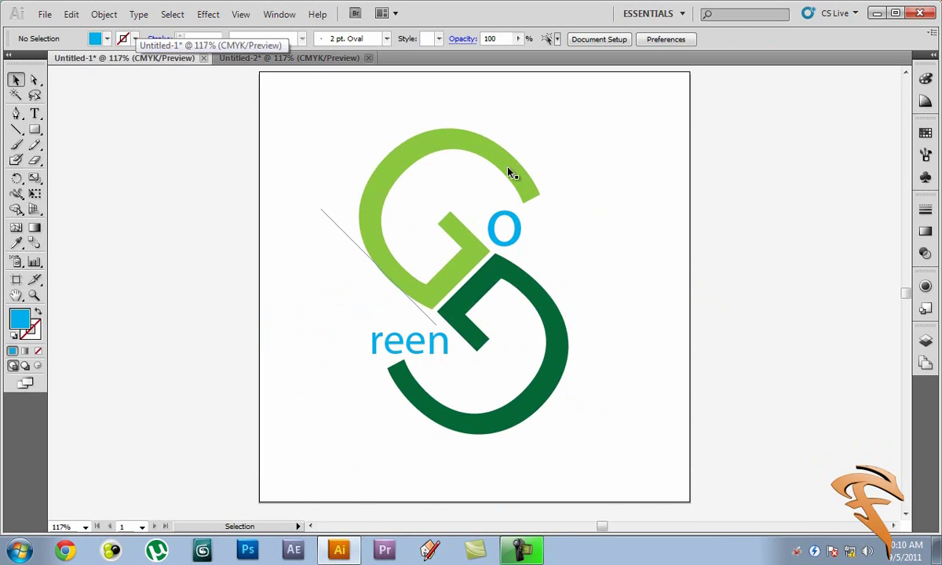
click(228, 57)
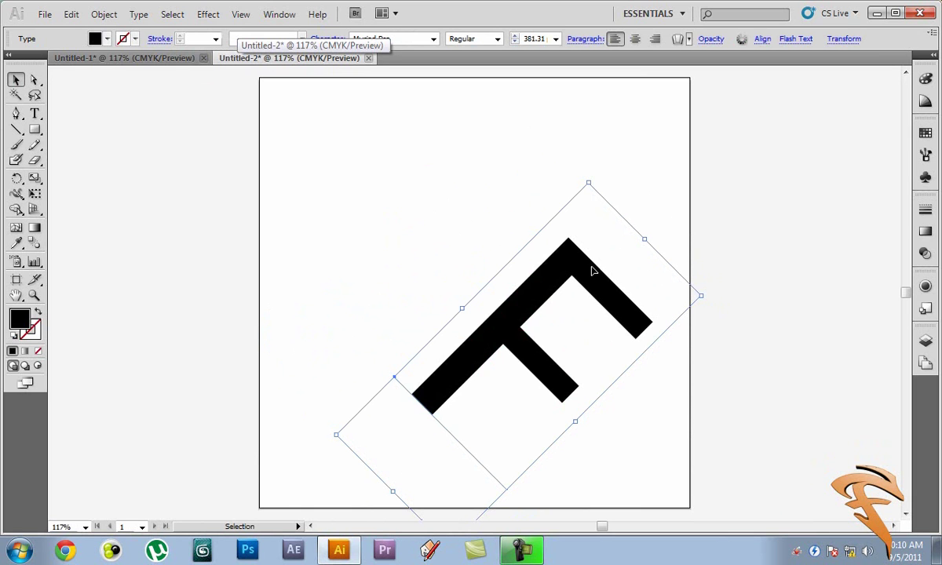
Duplicate the F, rotate the copy 135° and raise it so both F's interlock
drag(592, 271, 504, 173)
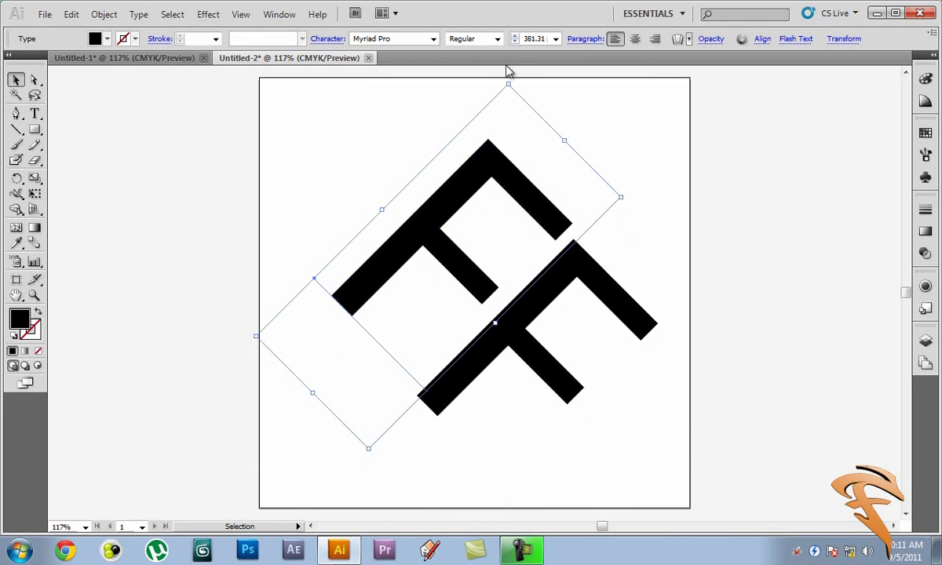
drag(508, 81, 390, 369)
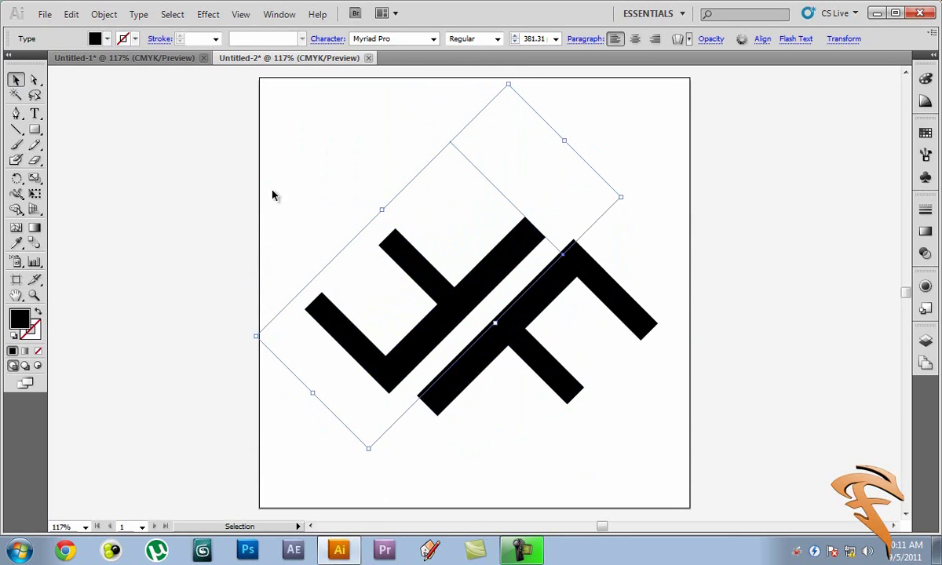
click(540, 343)
drag(523, 315, 524, 274)
click(818, 339)
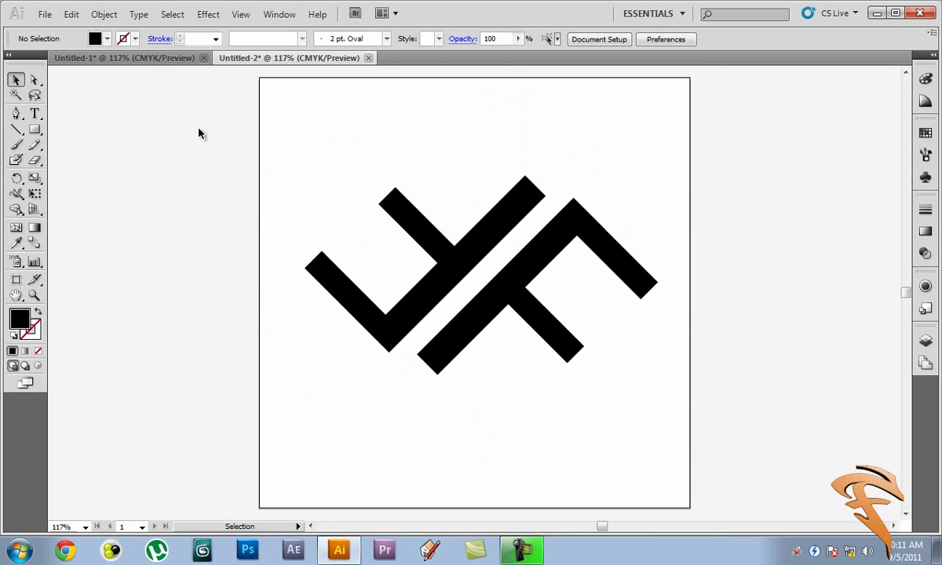
Fill the inverted F with red
click(37, 114)
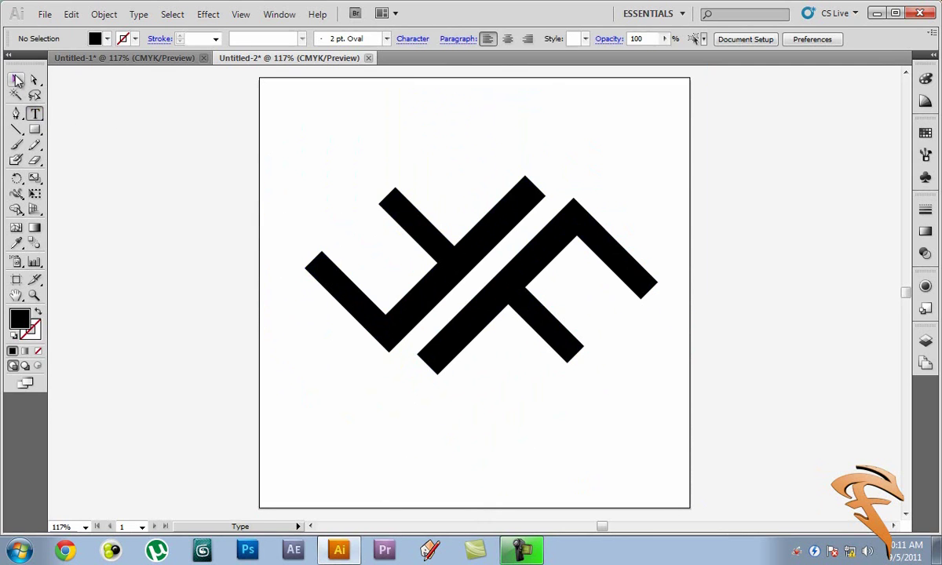
click(17, 80)
click(427, 260)
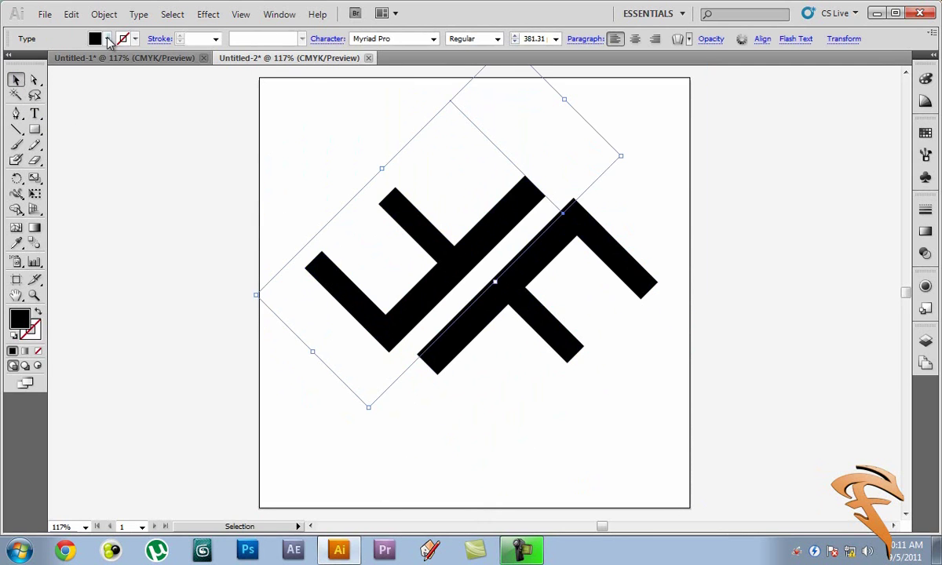
click(108, 40)
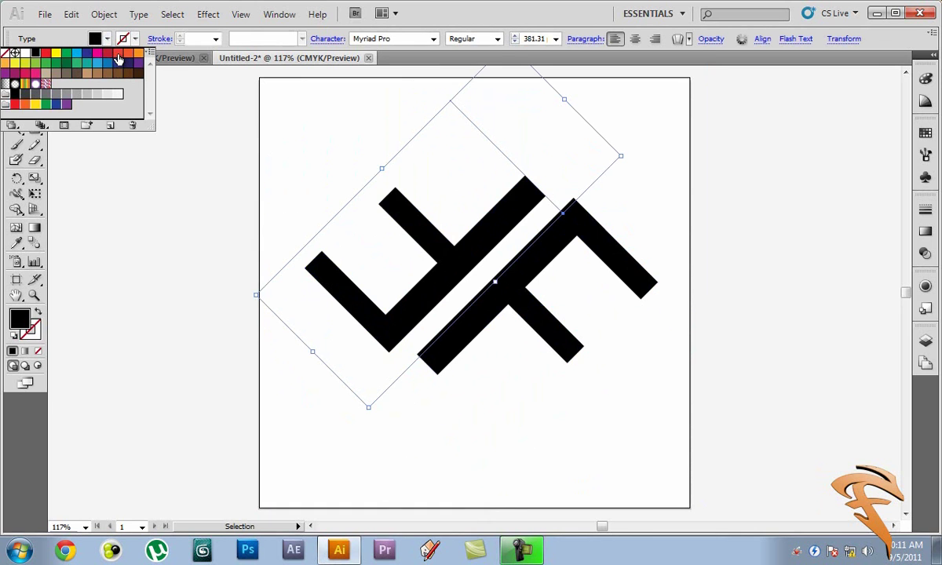
click(117, 53)
click(514, 264)
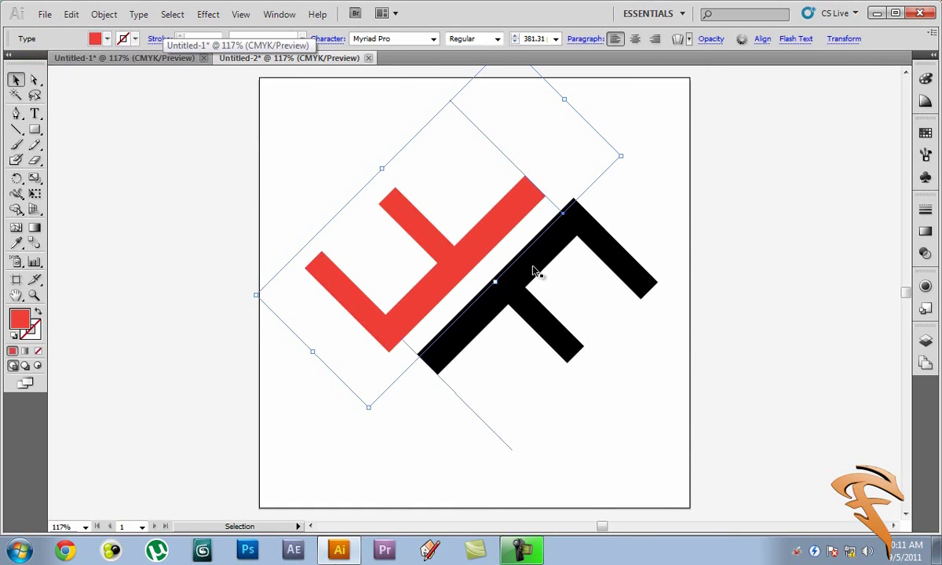
Fill the other F light orange and move it slightly closer to the red F
click(502, 254)
click(96, 41)
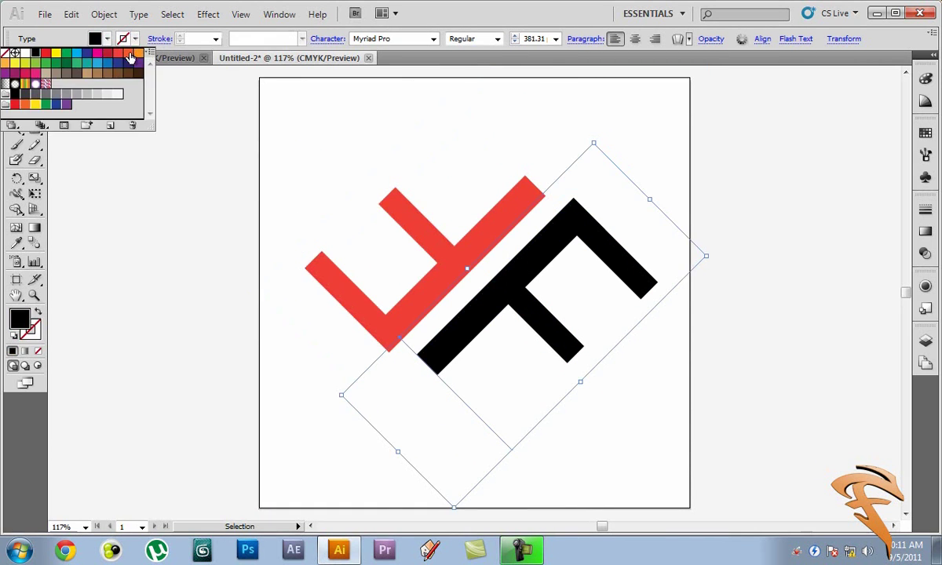
click(107, 54)
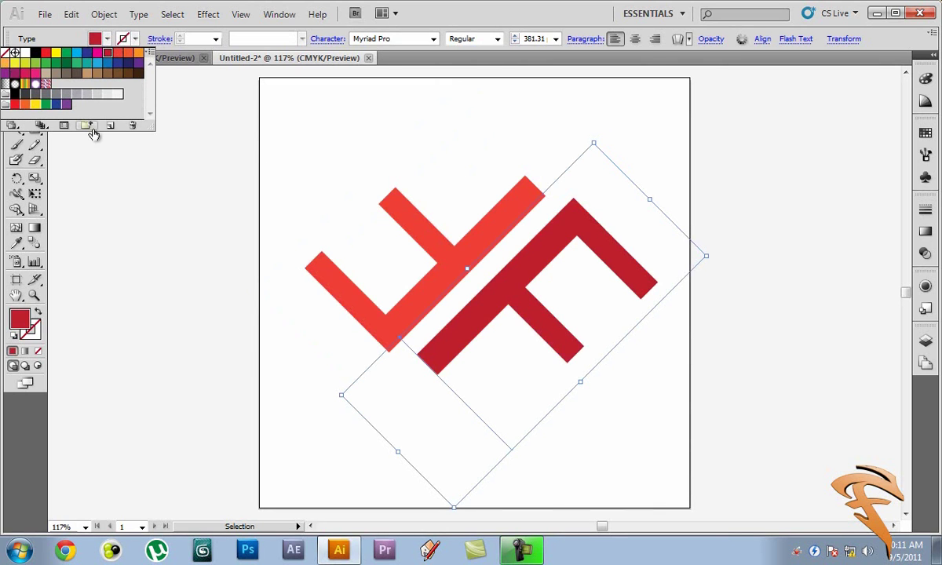
click(129, 52)
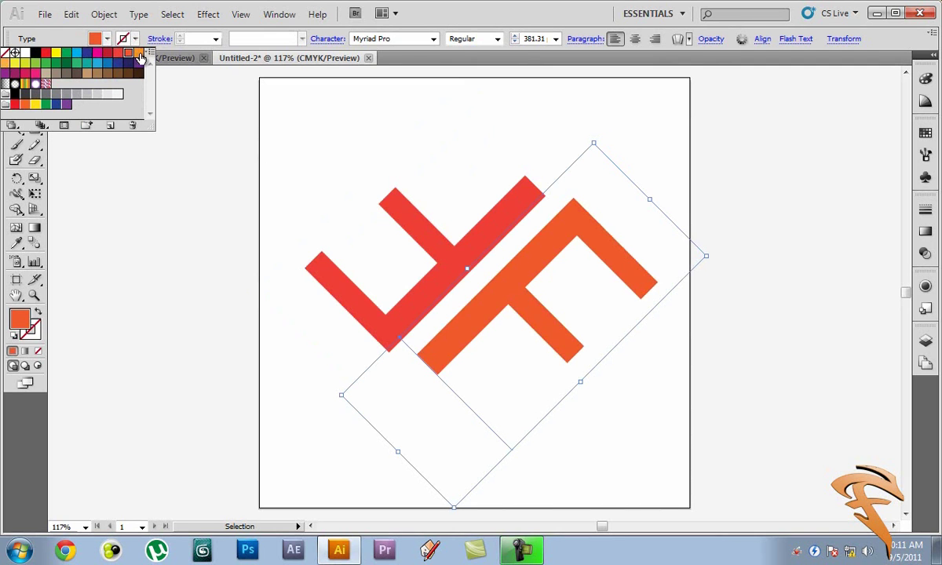
click(138, 52)
click(170, 96)
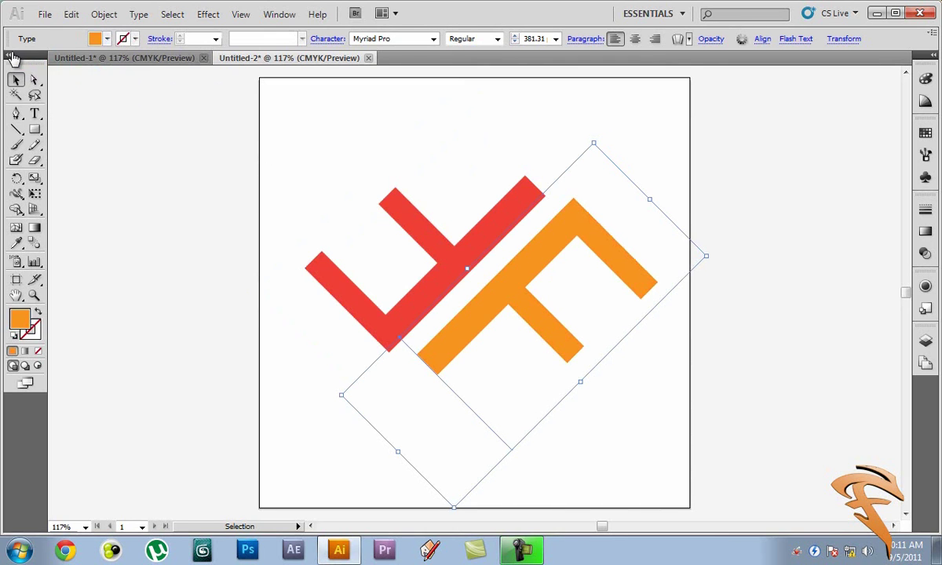
drag(559, 285, 550, 295)
Add large black 'uriosly' text beside the red F
key(ctrl+shift+a)
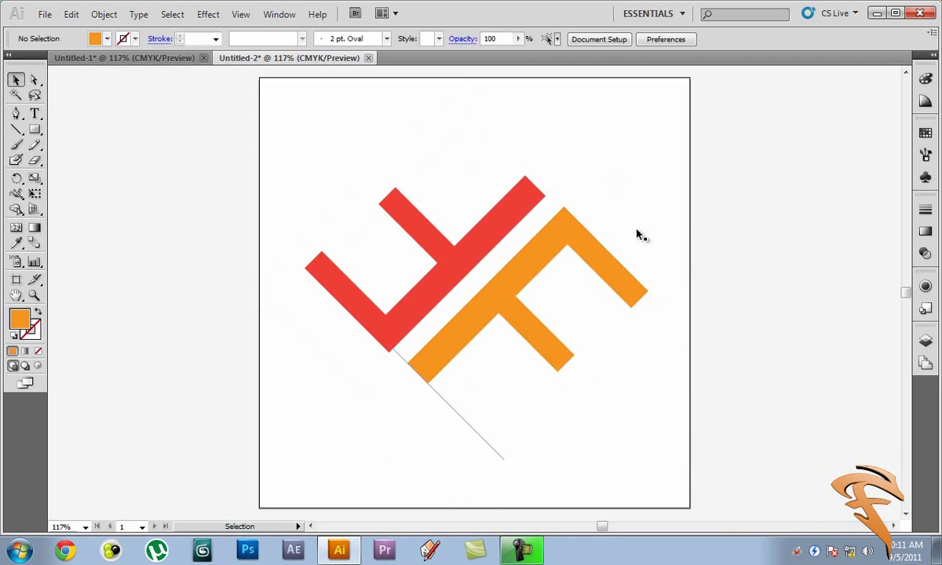
click(36, 115)
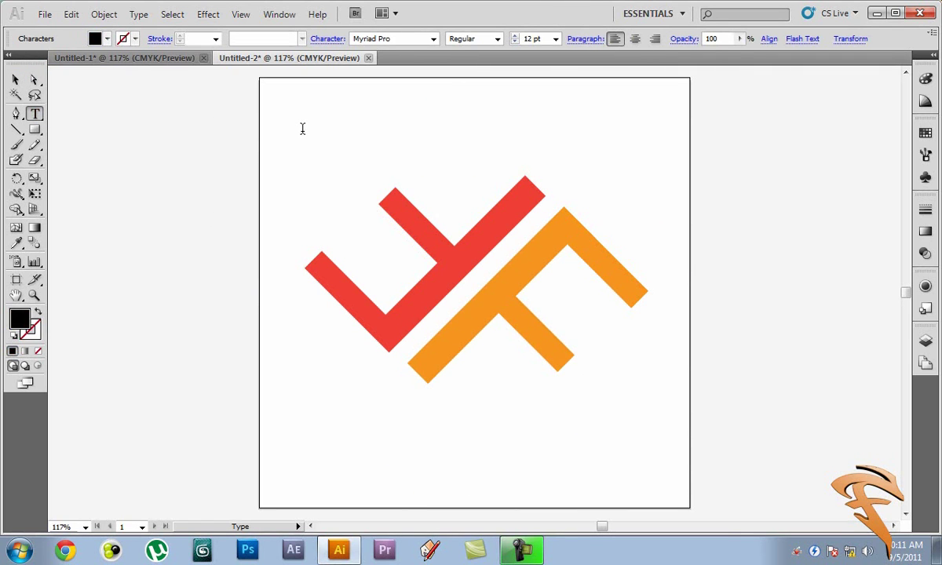
click(302, 128)
text(uriosly)
click(14, 79)
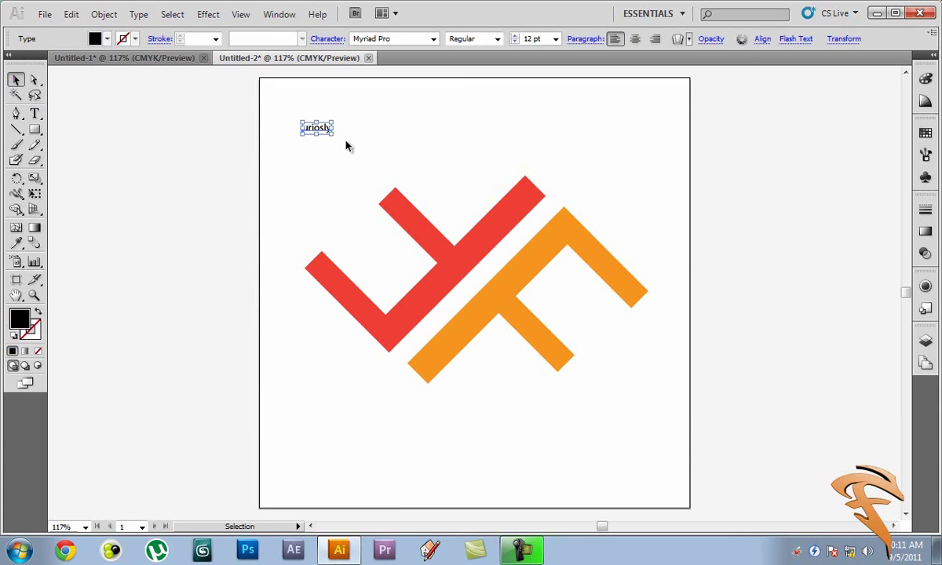
drag(334, 134, 335, 245)
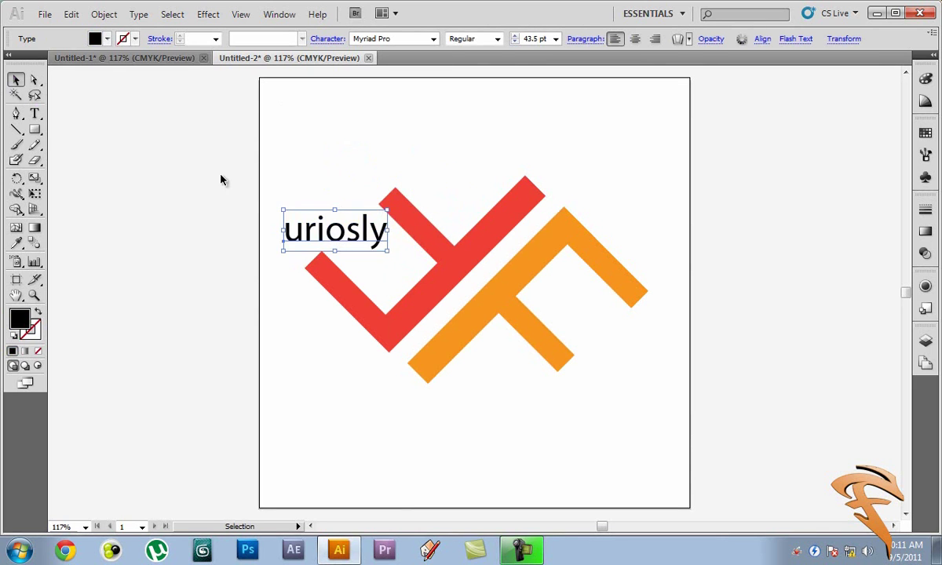
Add large black 'ast' text beside the orange F
click(34, 113)
click(376, 111)
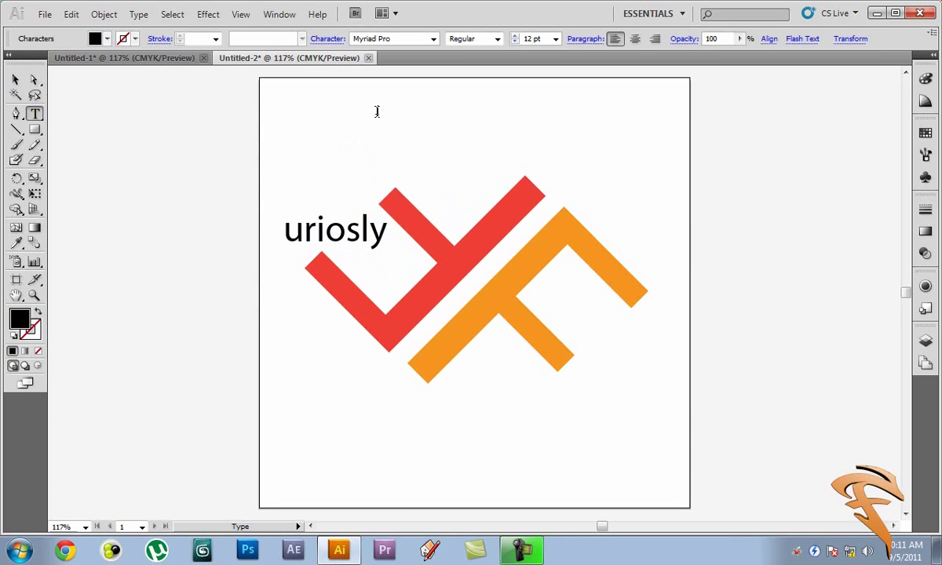
key(Escape)
drag(391, 119, 598, 350)
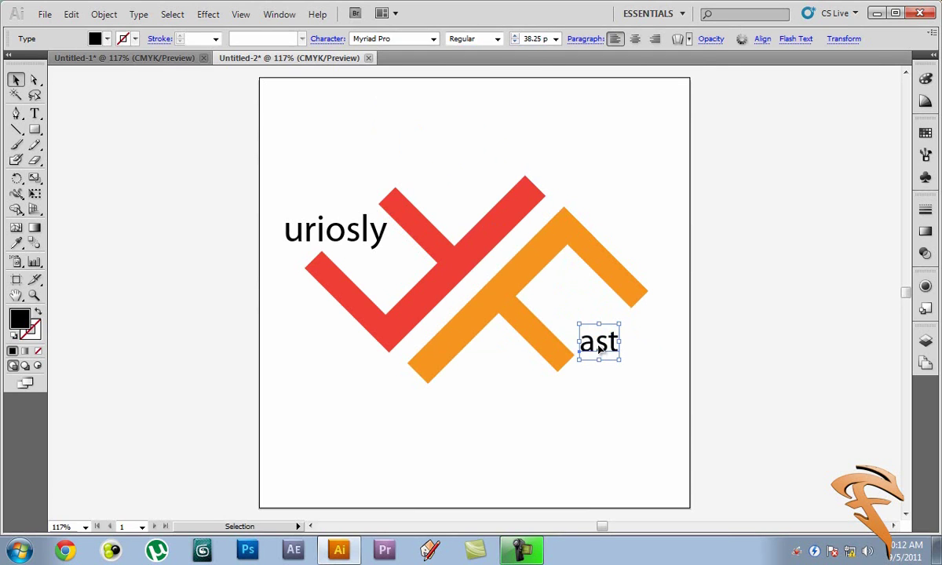
click(766, 179)
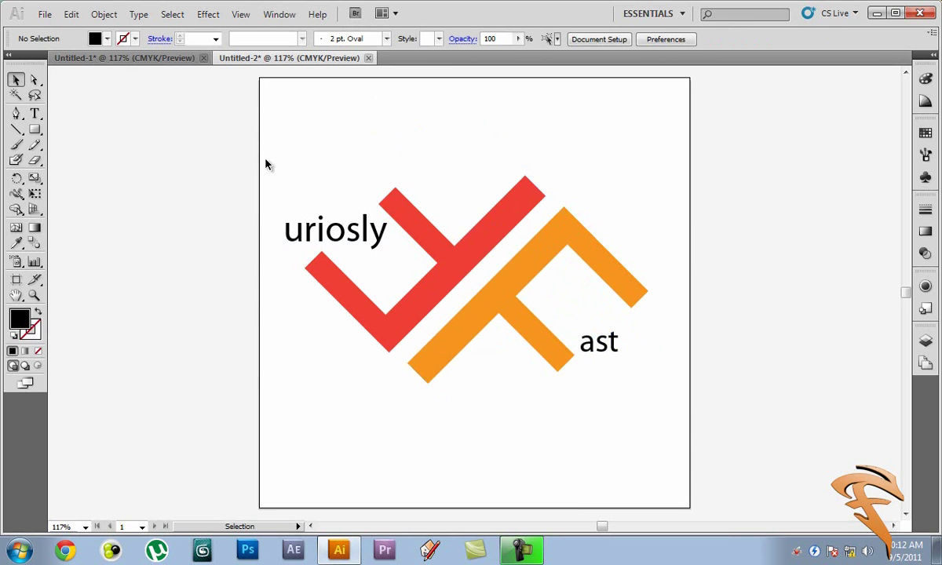
click(141, 58)
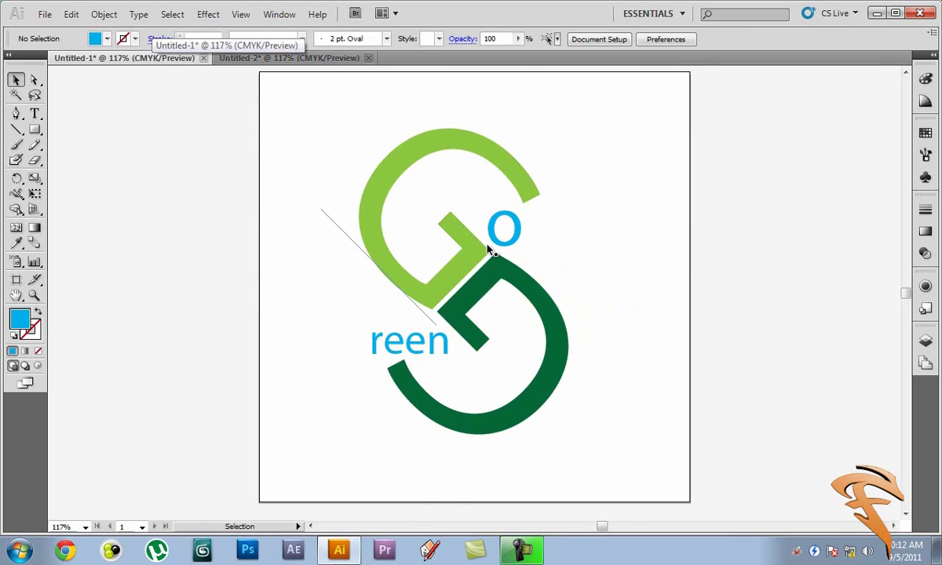
In the F document, move 'uriosly' up and right to sit above the red F
click(271, 58)
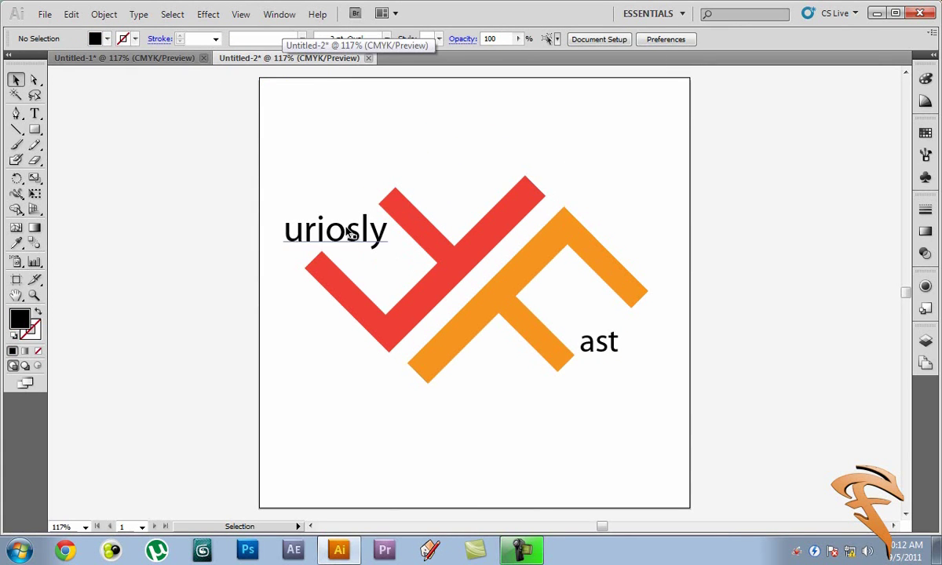
drag(350, 231, 469, 184)
click(746, 196)
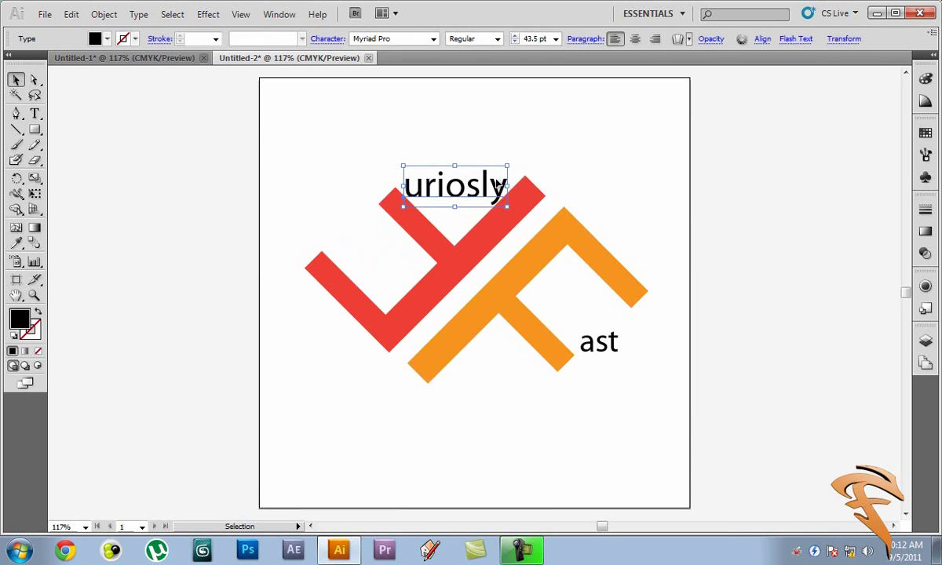
click(124, 120)
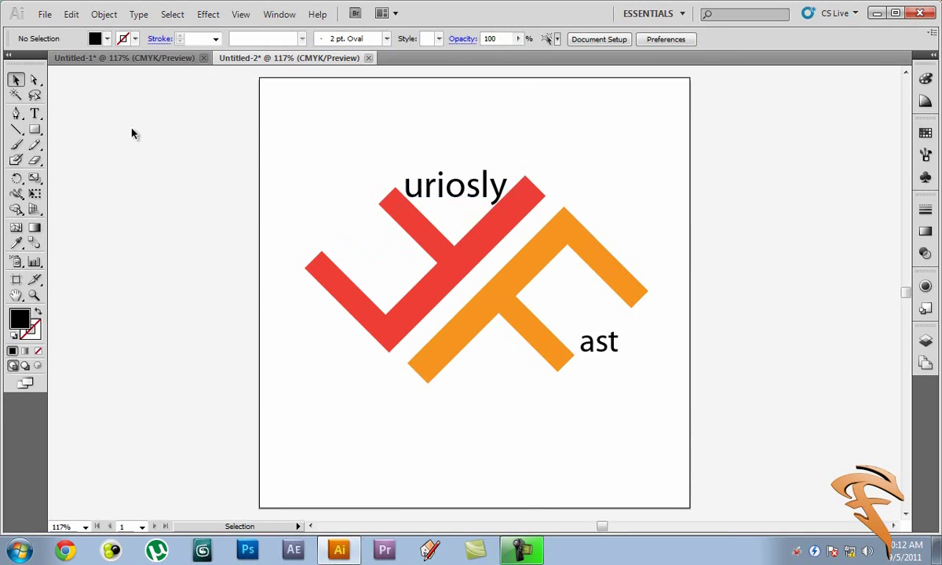
Create a new 500 px square document with a large black S near the top
click(45, 15)
click(69, 31)
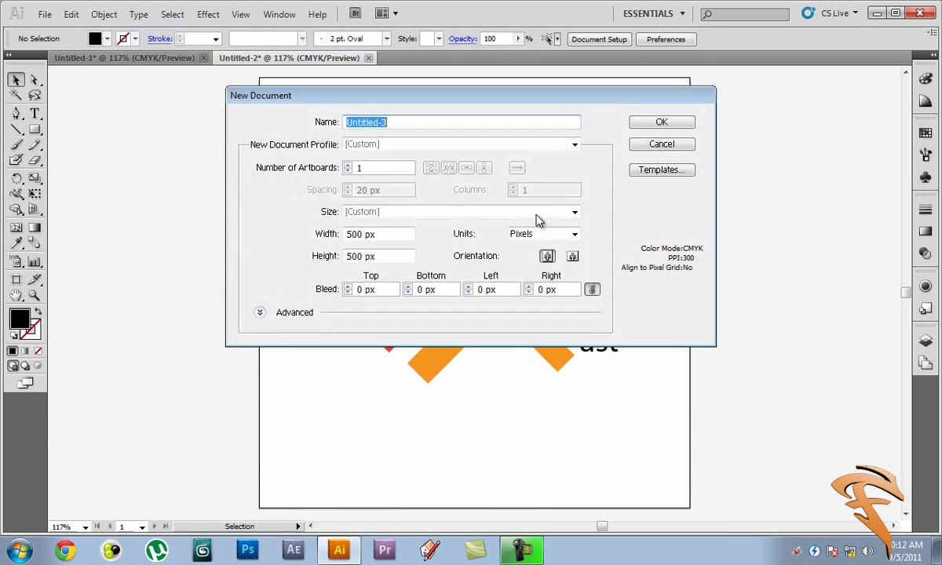
click(660, 122)
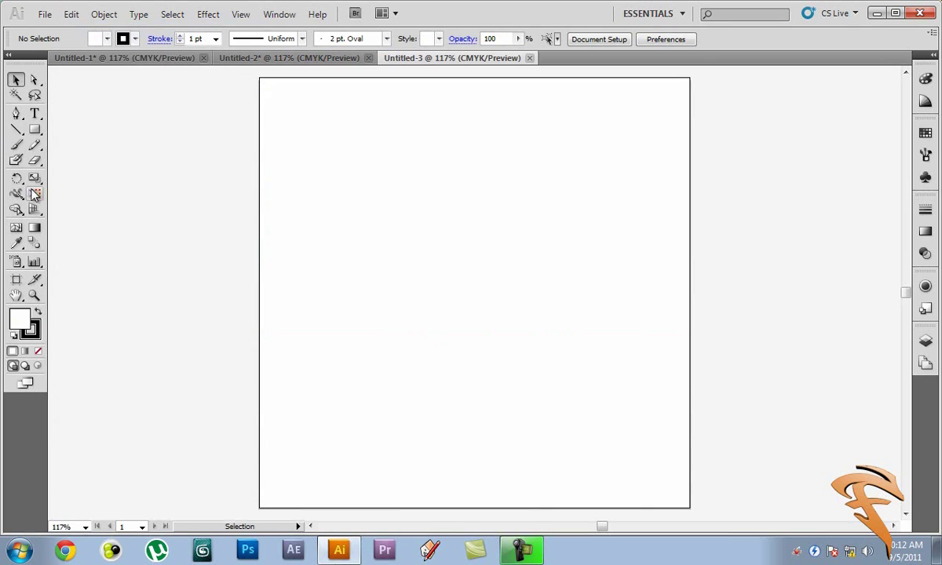
click(33, 114)
click(404, 220)
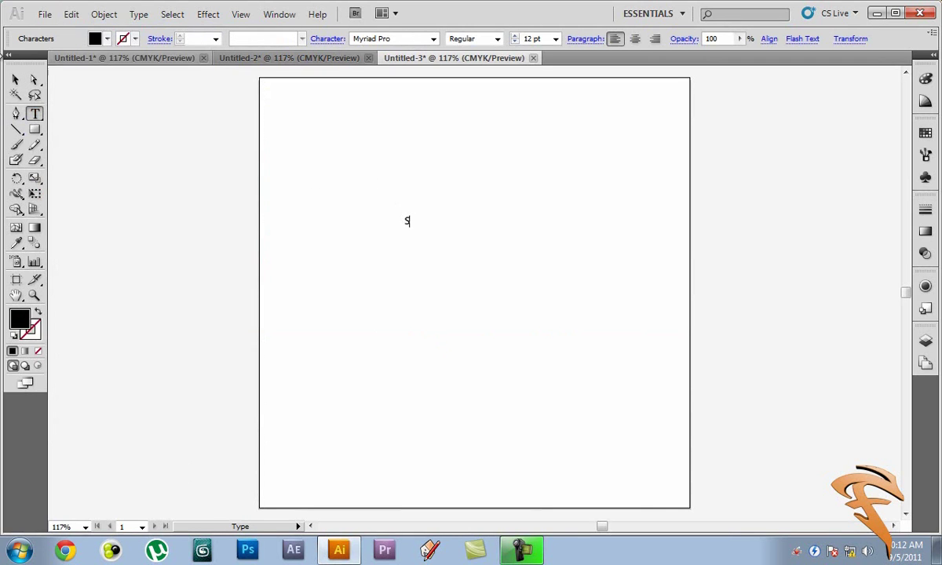
key(Escape)
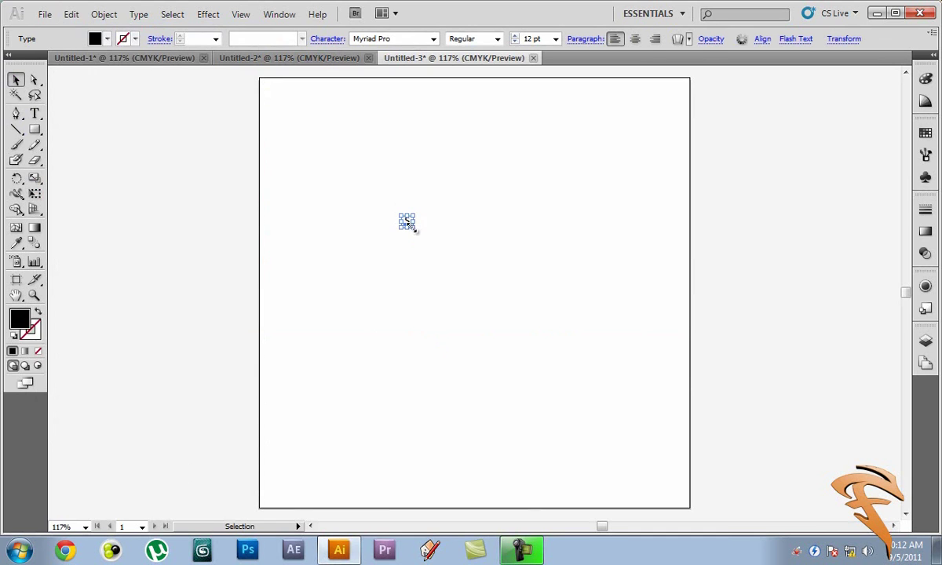
drag(414, 228, 570, 445)
drag(506, 324, 532, 153)
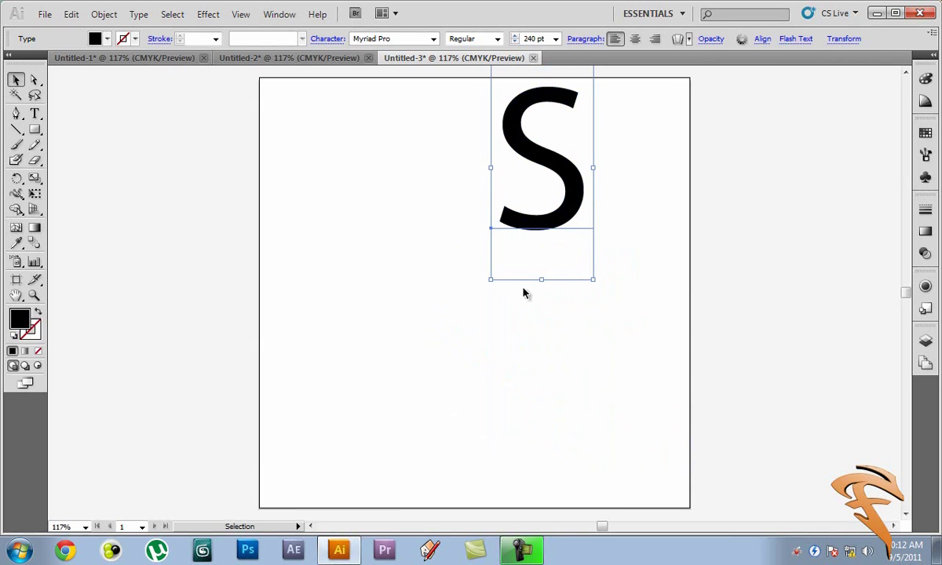
drag(491, 279, 423, 343)
Duplicate the S down-left so the two letters join into one chain
drag(506, 159, 512, 187)
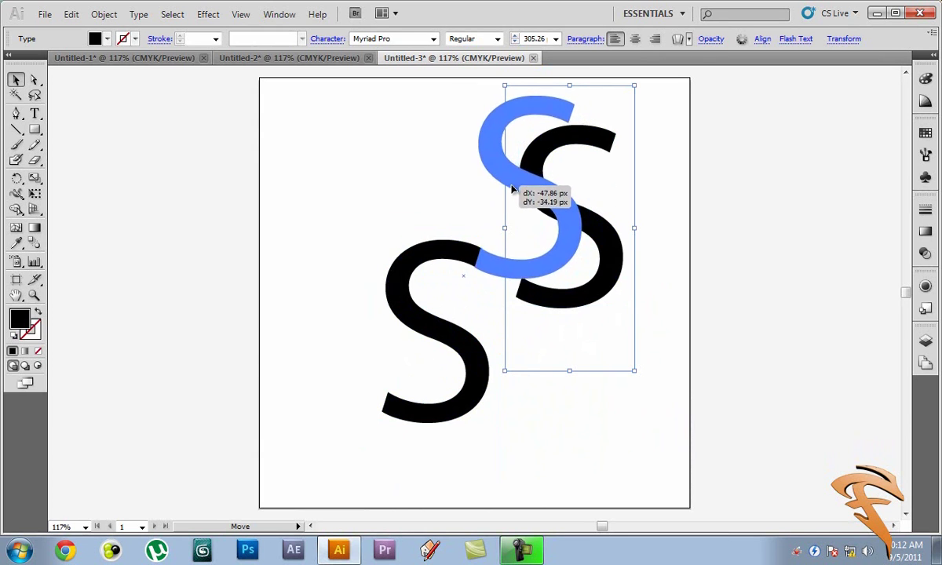
drag(511, 188, 512, 187)
click(585, 204)
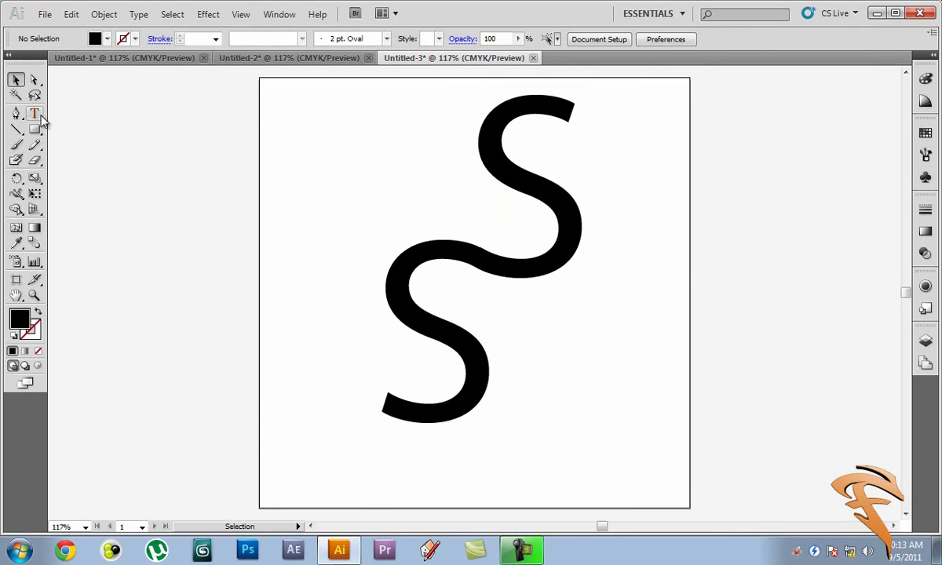
click(512, 165)
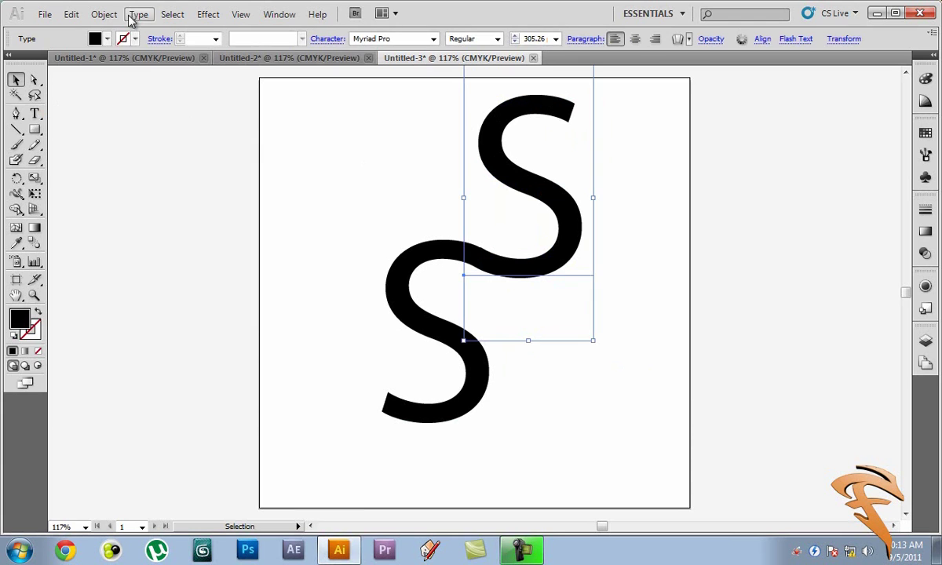
click(95, 40)
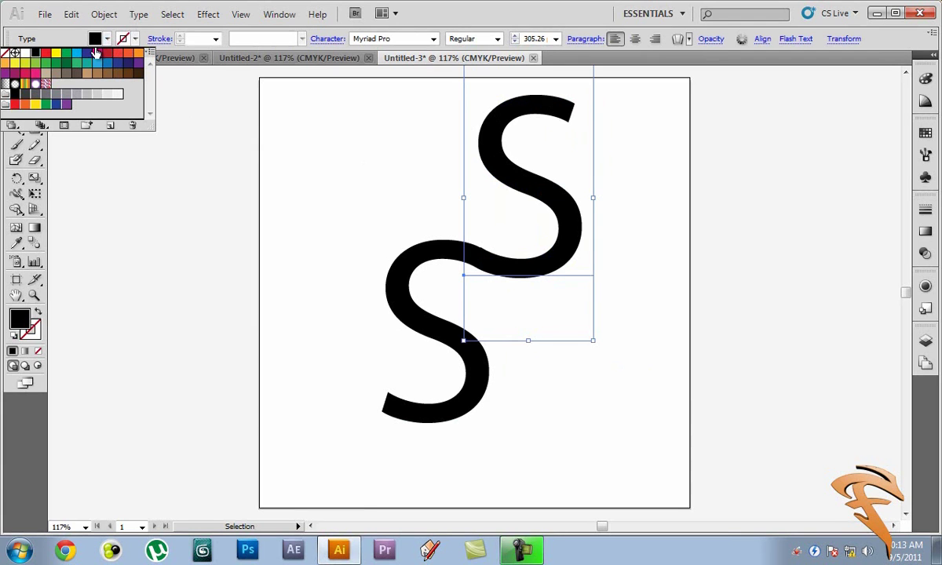
Fill the upper S cyan and the lower S dark blue
click(97, 68)
key(Escape)
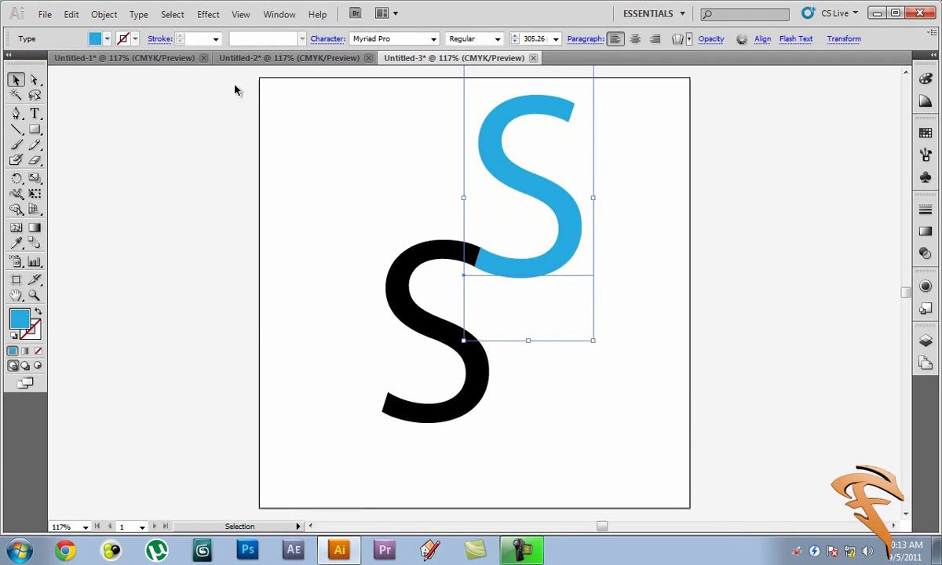
click(390, 296)
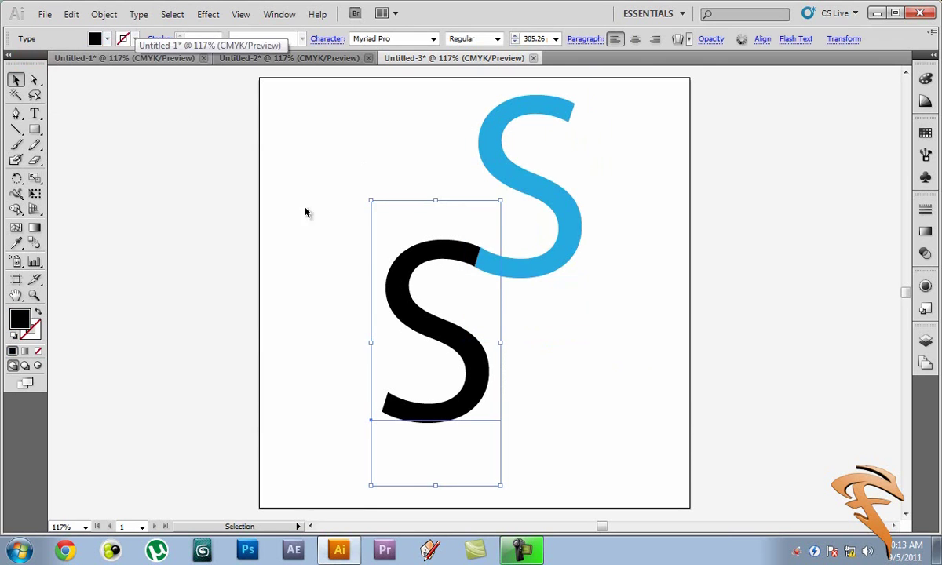
click(97, 39)
click(112, 62)
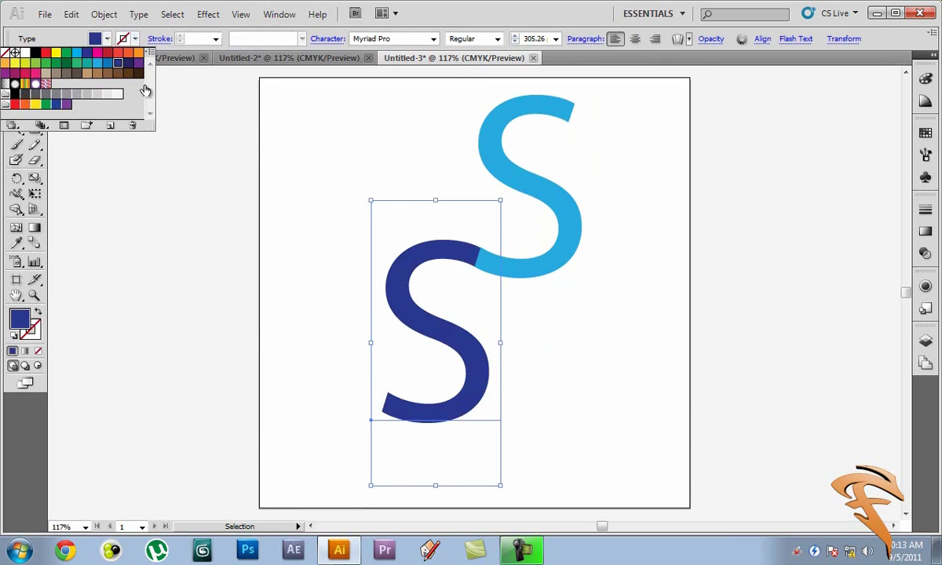
key(Escape)
click(716, 249)
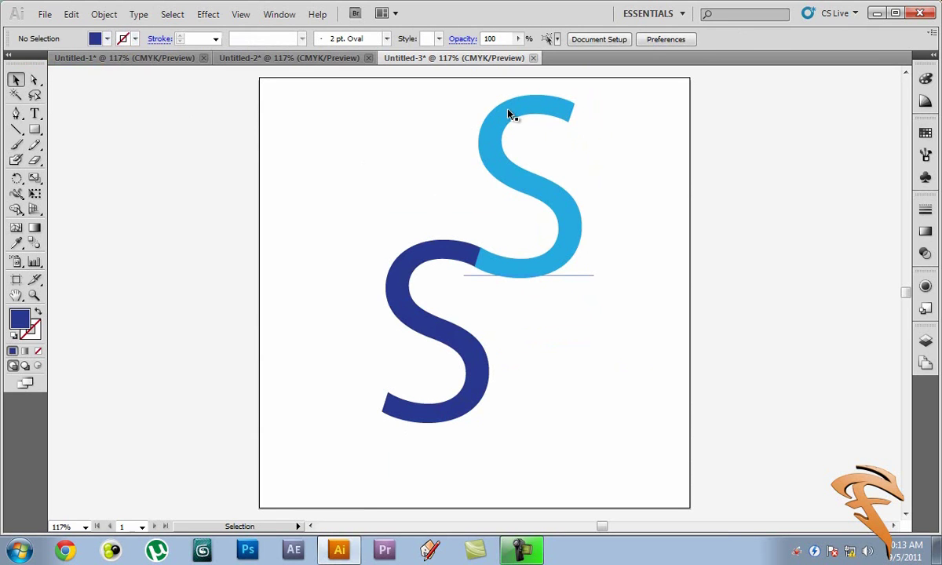
right_click(67, 181)
key(Escape)
Add large 'omething' text next to the end of the cyan S
click(34, 113)
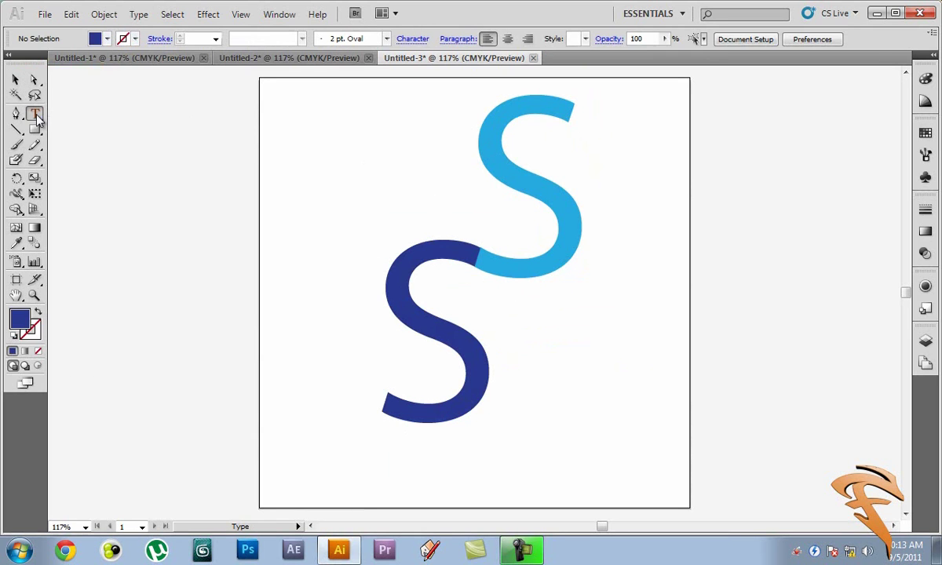
click(304, 205)
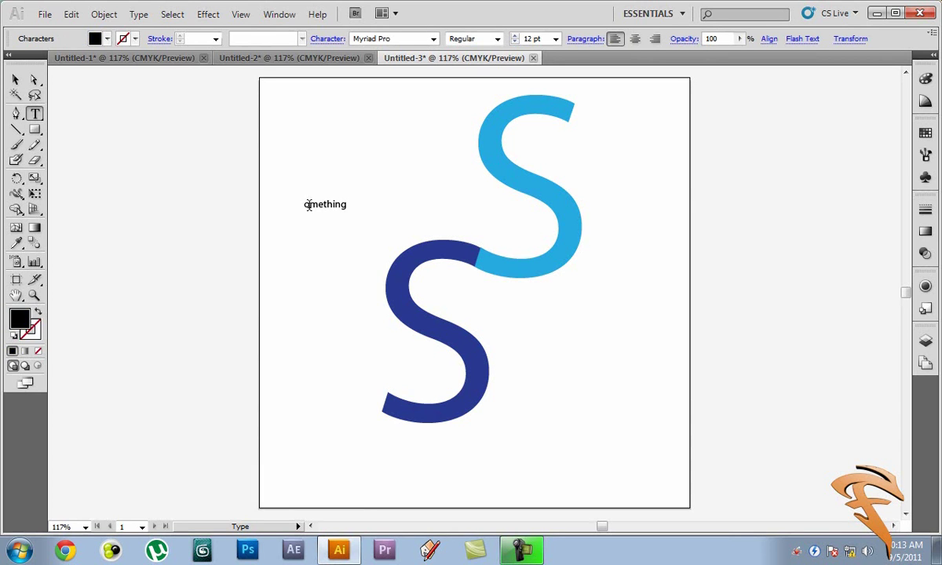
text(omething)
click(16, 80)
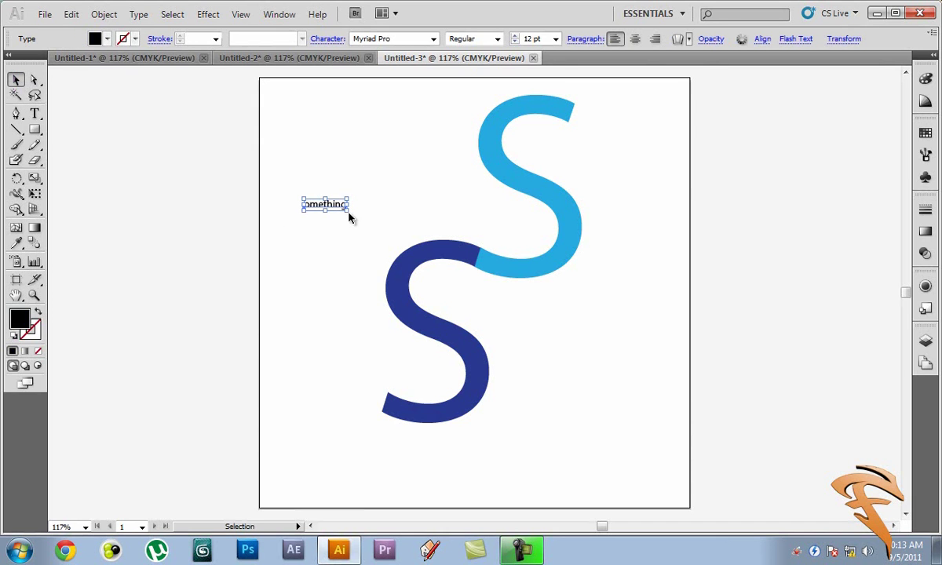
drag(347, 210, 461, 259)
drag(385, 218, 627, 275)
drag(294, 120, 658, 377)
drag(505, 275, 403, 299)
scroll(532, 311, up, 1)
click(627, 317)
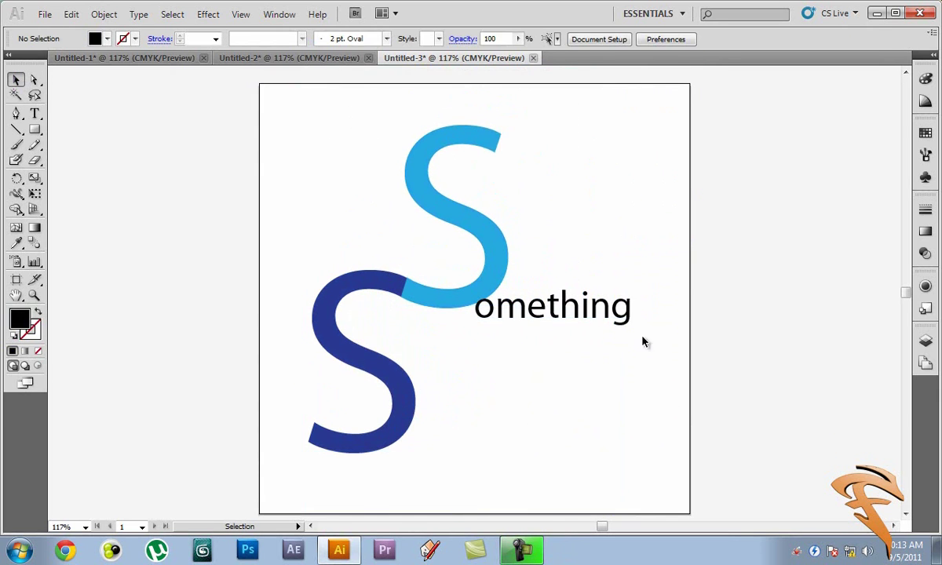
drag(585, 303, 624, 276)
Add large 'ick' text beside the bottom of the dark blue S
click(35, 113)
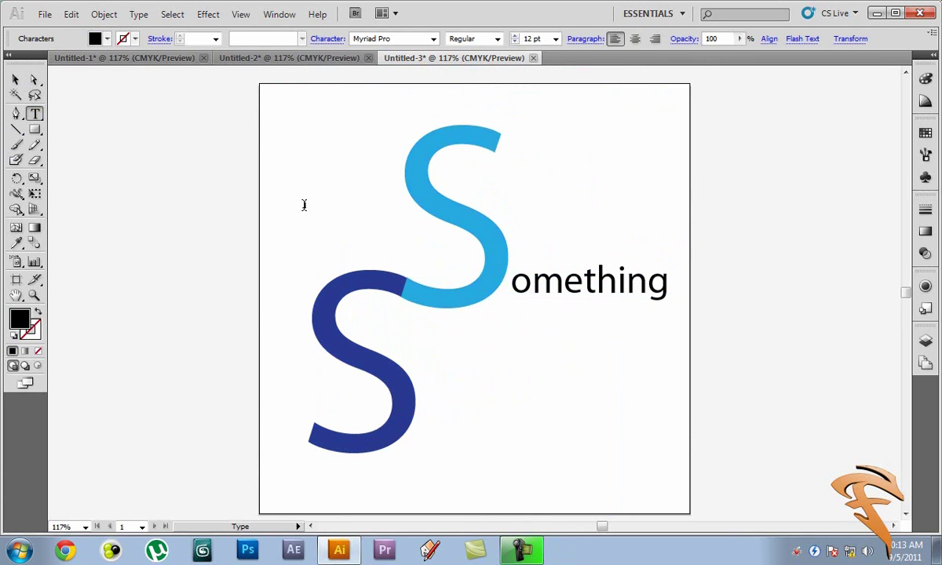
click(15, 79)
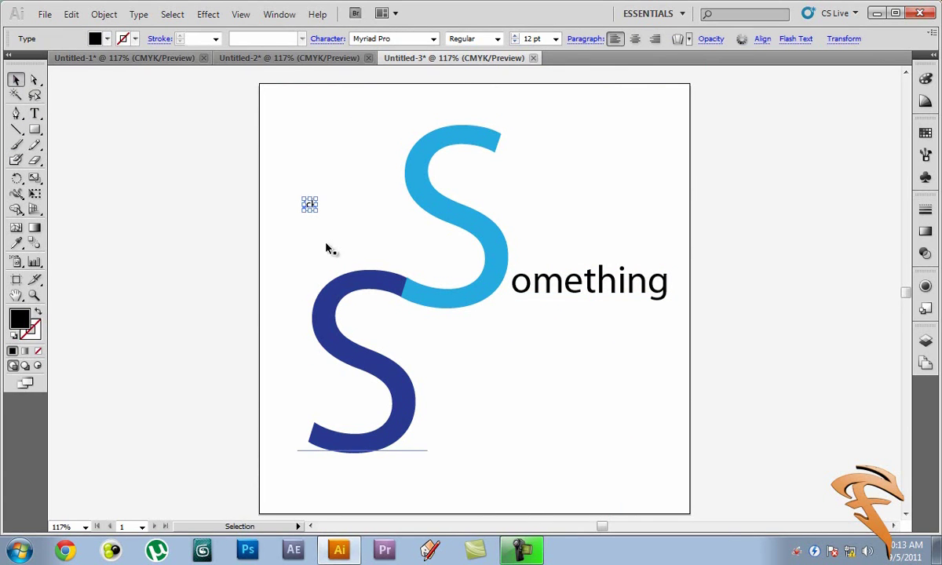
drag(316, 212, 453, 444)
click(772, 349)
click(754, 279)
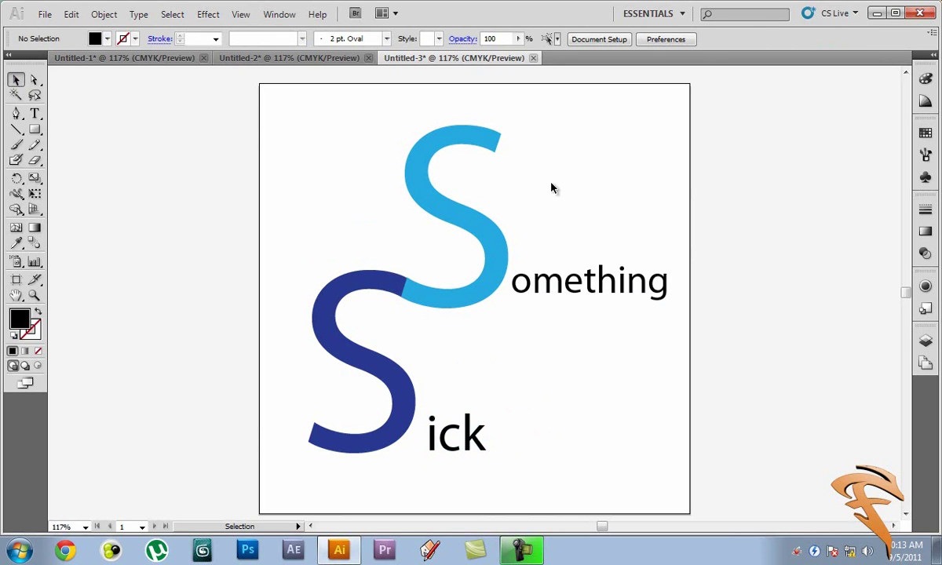
click(109, 58)
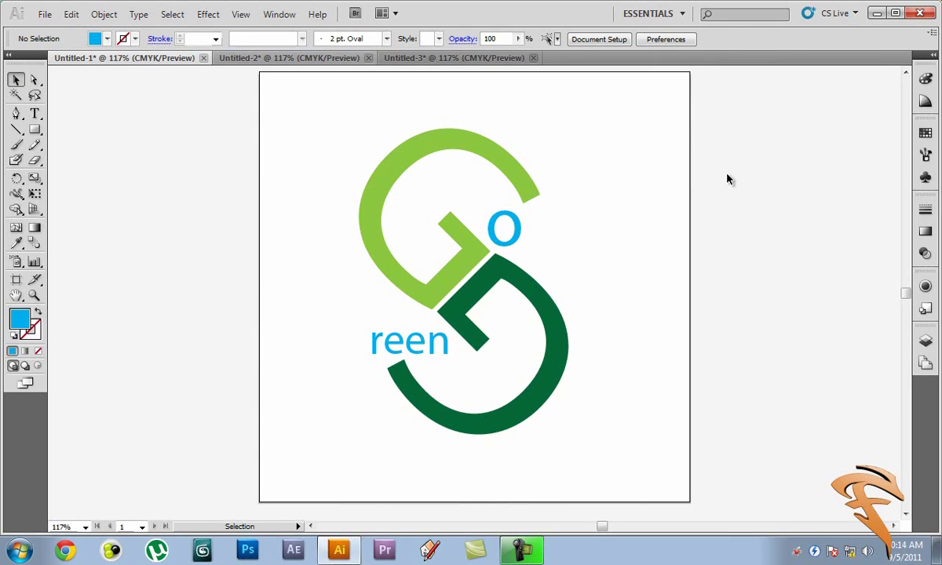
click(267, 58)
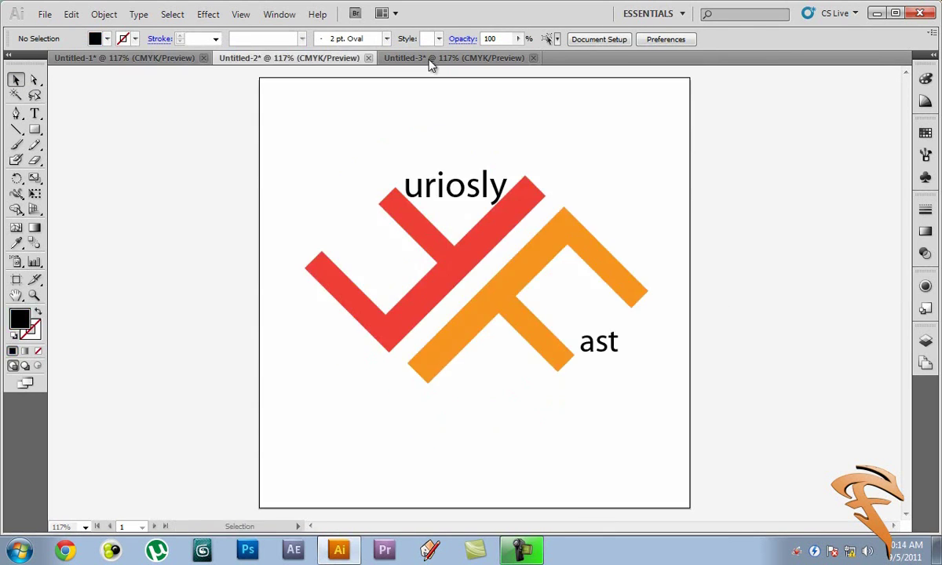
click(436, 60)
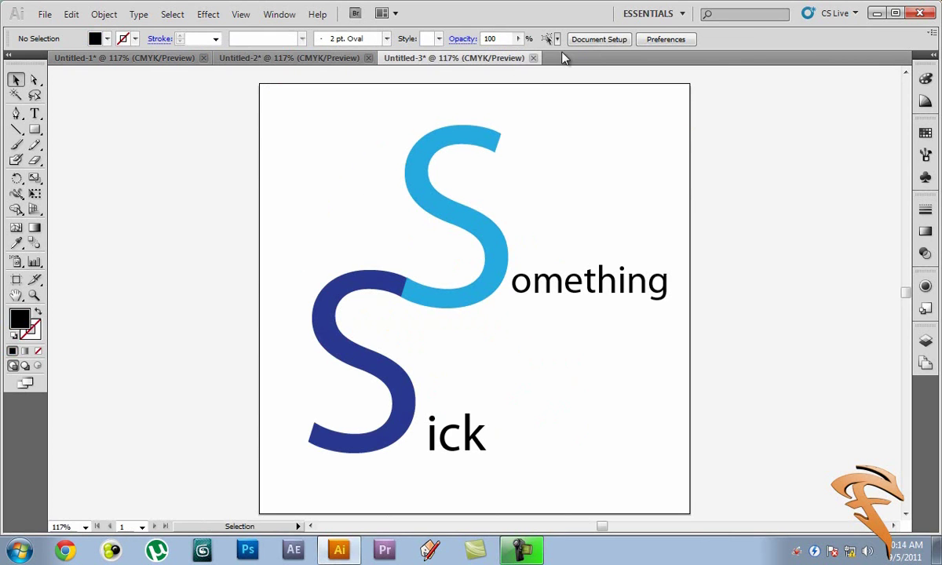
Create a new document and place a large black N on the artboard
click(44, 15)
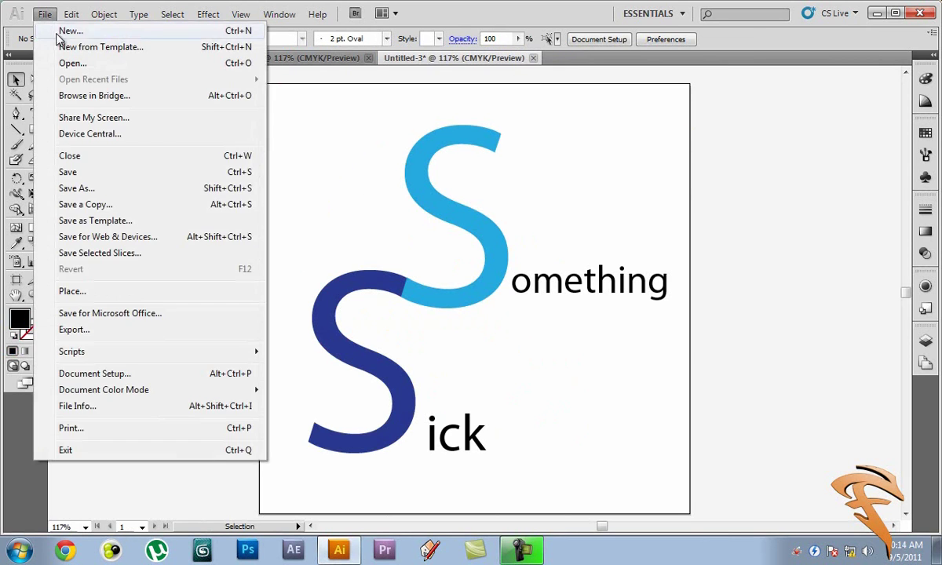
click(56, 30)
click(651, 122)
click(34, 114)
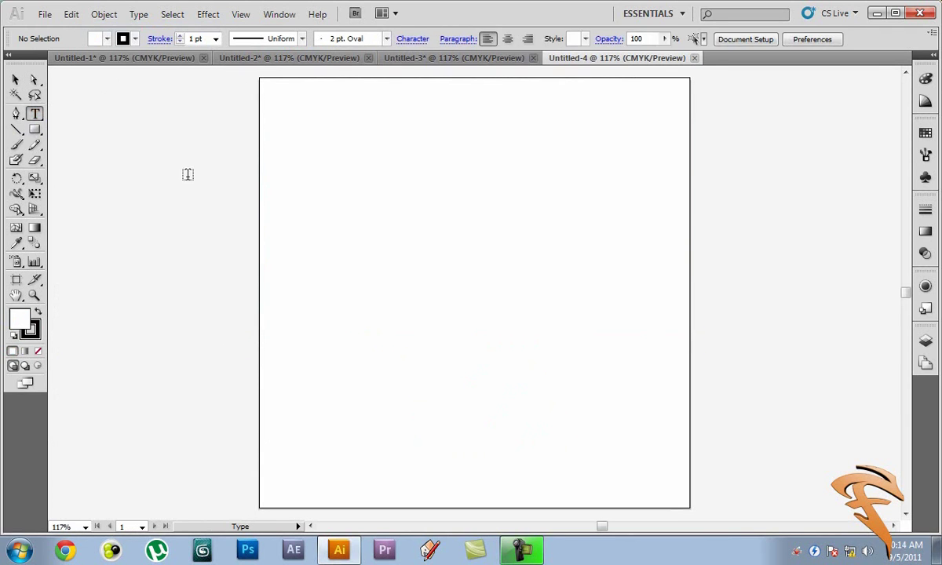
click(417, 280)
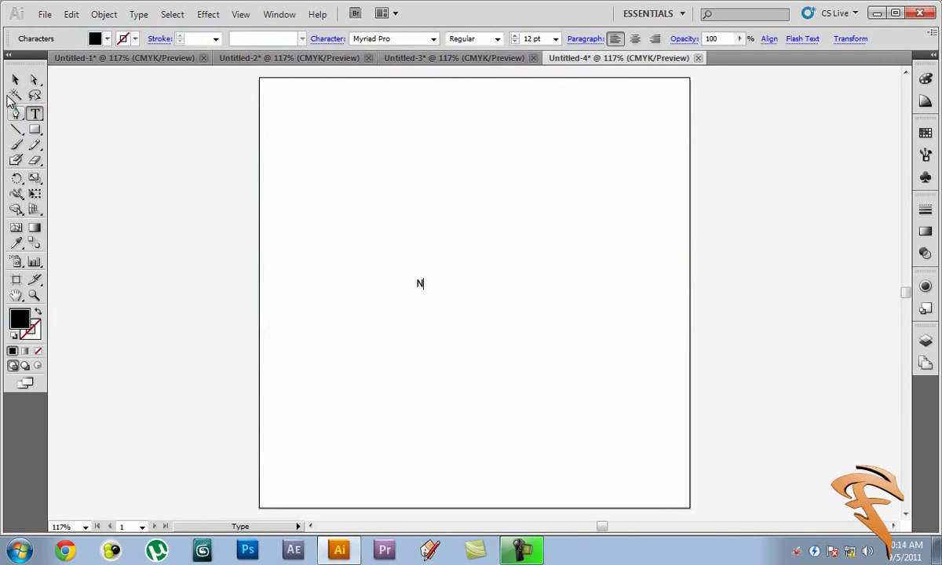
click(16, 79)
drag(426, 278, 435, 253)
scroll(471, 243, down, 5)
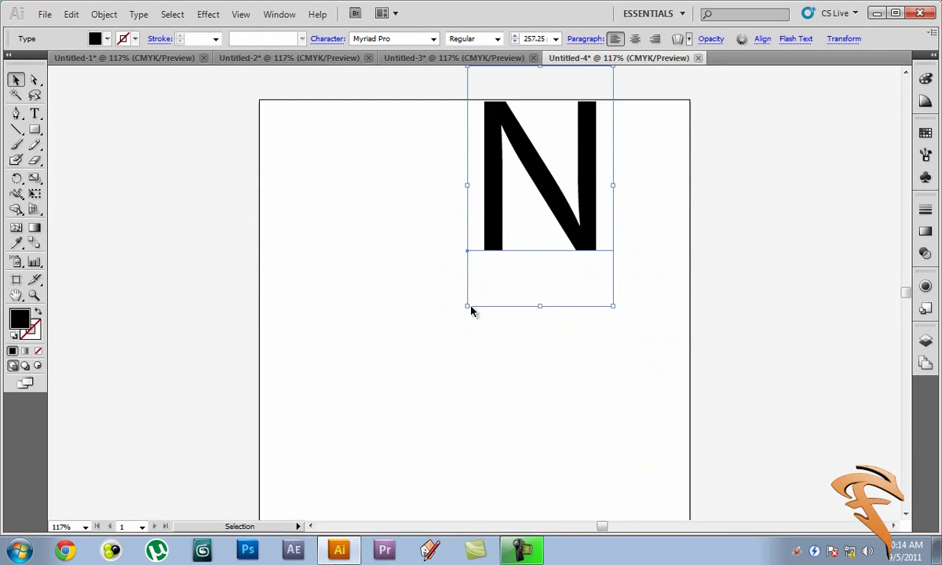
drag(466, 290, 417, 349)
drag(542, 219, 589, 339)
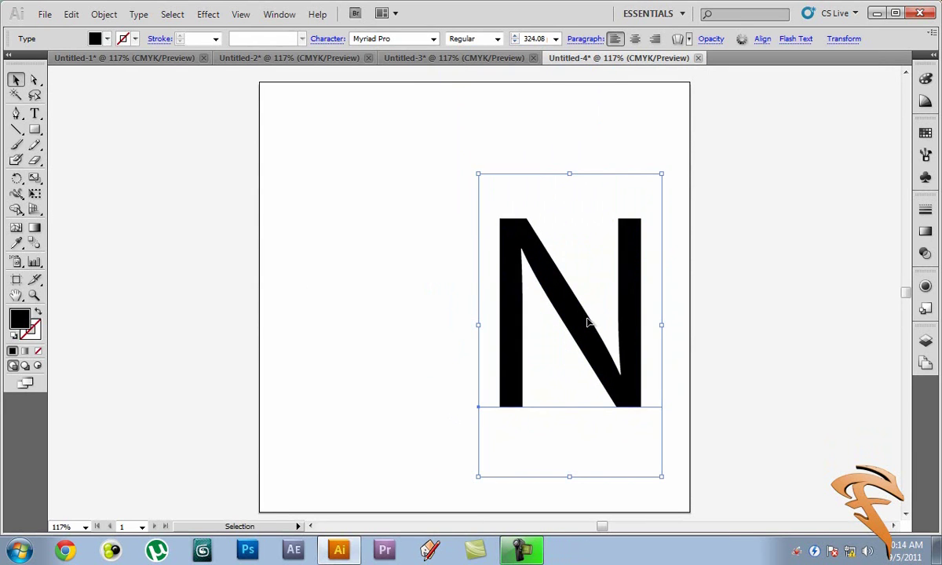
Duplicate the N to its left and mirror the copy horizontally to form ИN
drag(493, 262, 399, 265)
drag(486, 322, 106, 256)
drag(197, 275, 360, 271)
drag(444, 278, 445, 280)
click(687, 271)
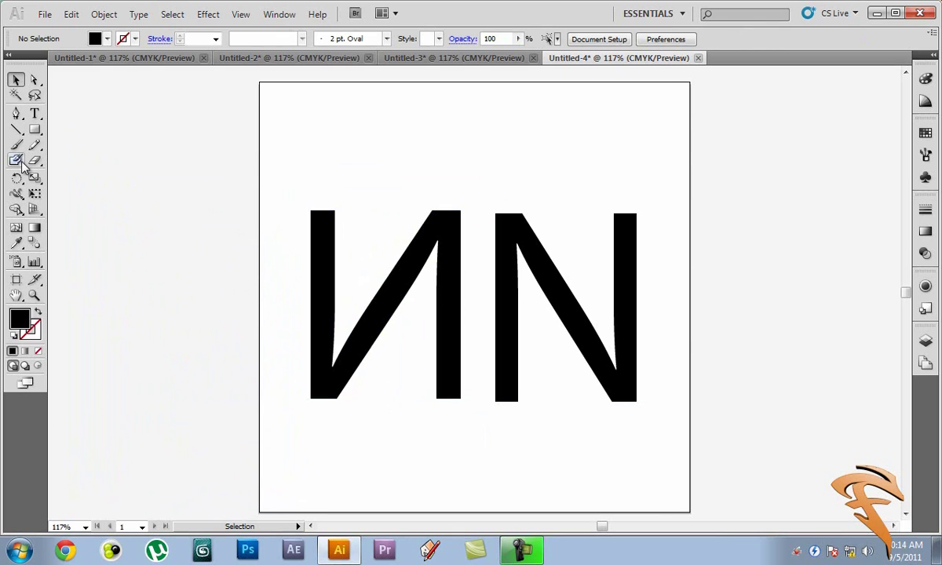
Add 'othing' text at about 53 pt under the N
click(34, 113)
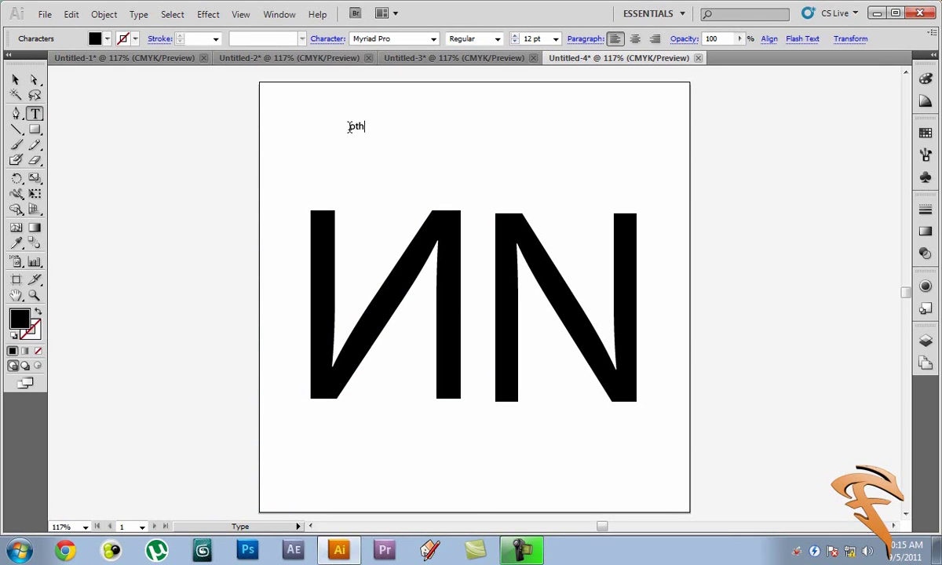
click(15, 80)
drag(379, 133, 466, 190)
drag(433, 172, 602, 452)
Add readable 'ormal' text at about 54 pt under the mirrored И
click(34, 113)
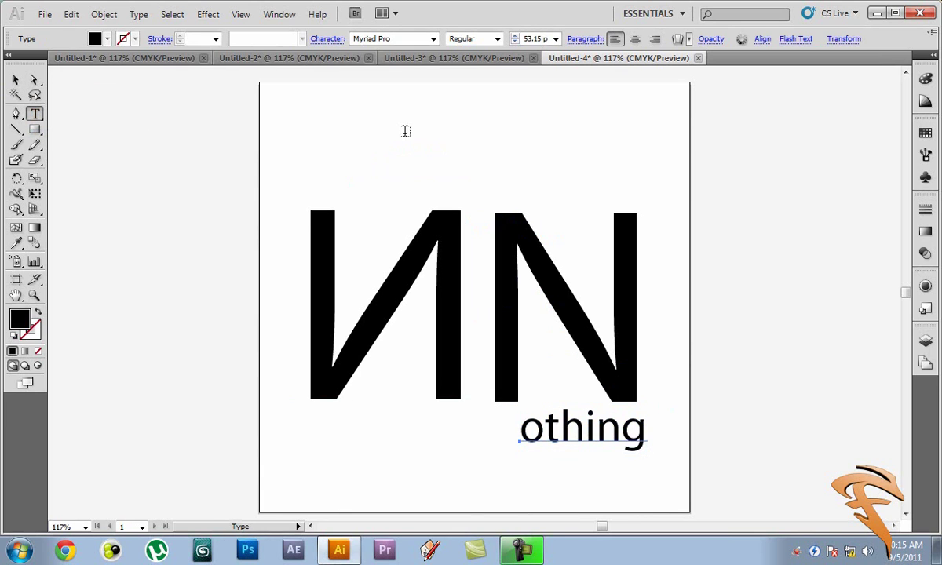
click(407, 128)
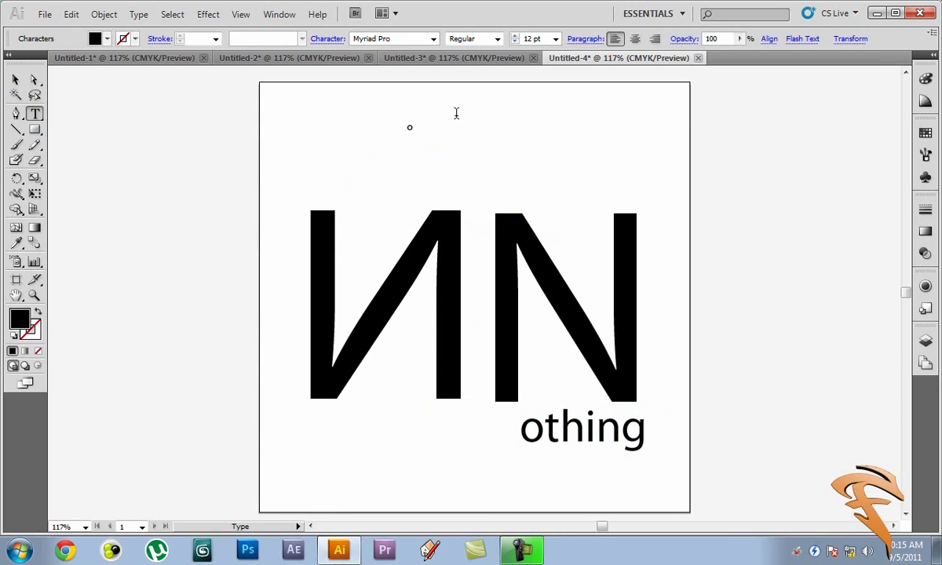
click(15, 80)
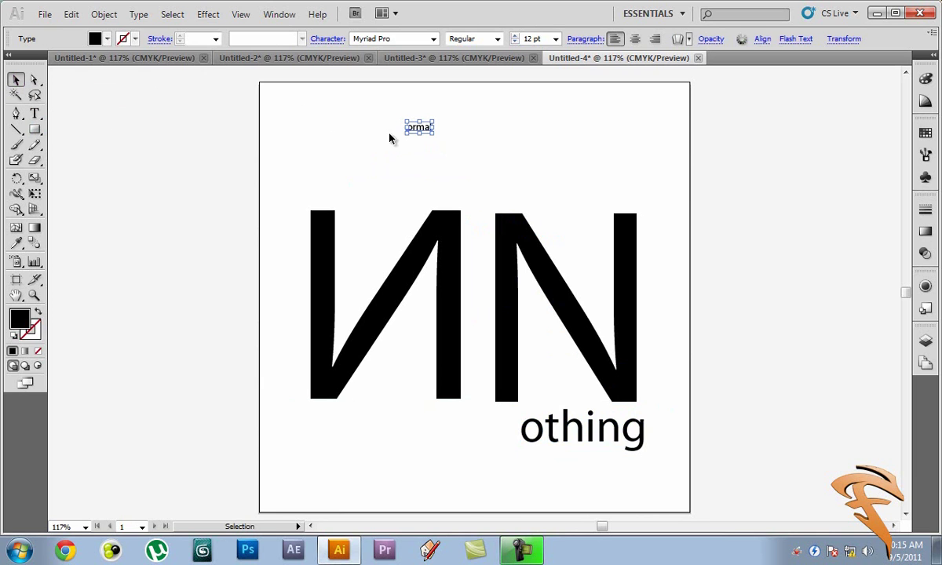
drag(434, 133, 521, 190)
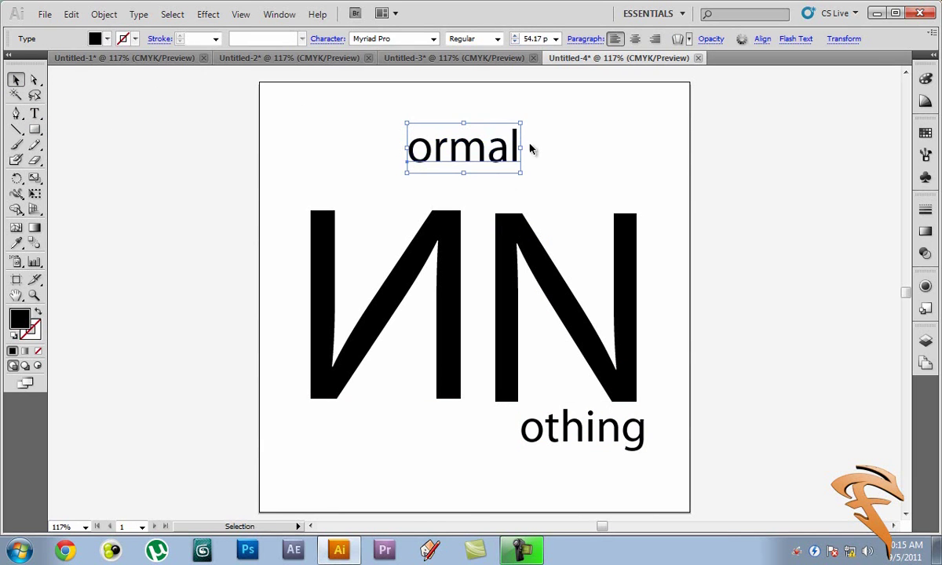
drag(522, 149, 279, 143)
drag(357, 149, 408, 424)
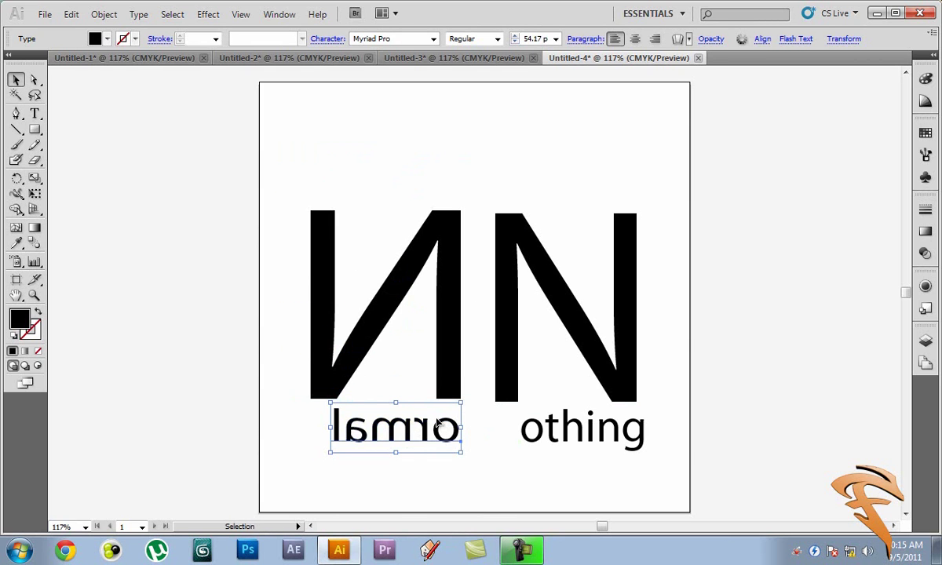
mouse_move(331, 429)
mouse_down()
mouse_move(651, 434)
mouse_move(324, 430)
mouse_up()
drag(408, 436, 422, 433)
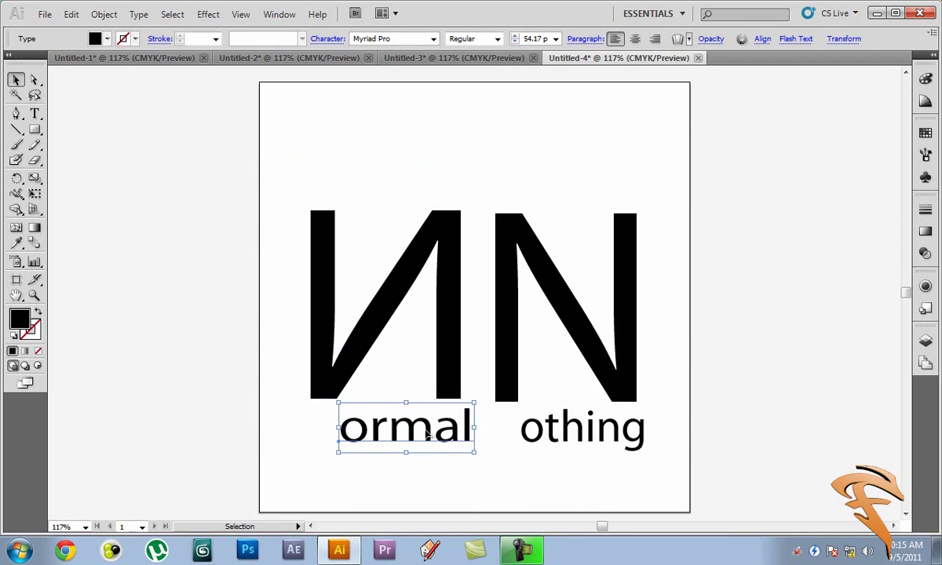
drag(416, 430, 405, 432)
Fill the mirrored И yellow and the N with its text orange
click(452, 232)
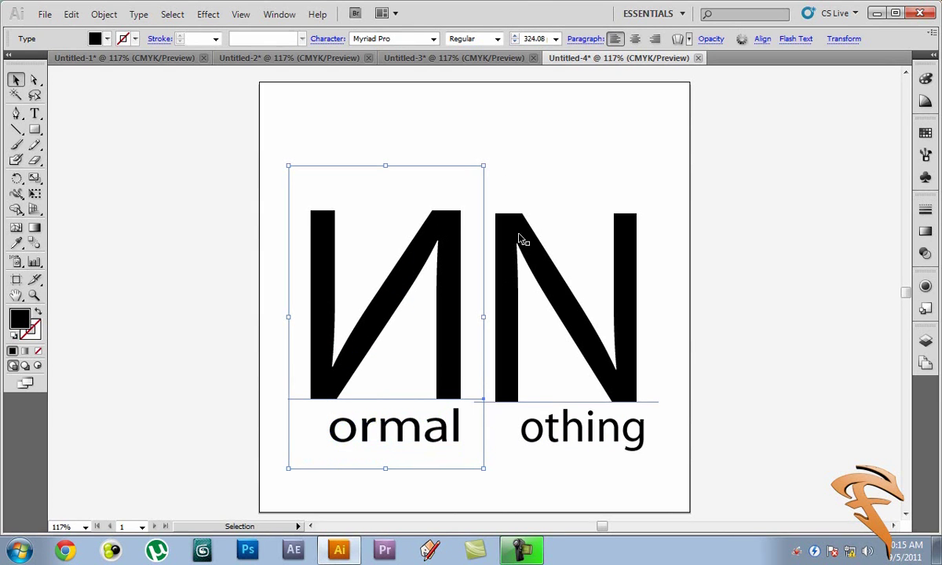
click(97, 39)
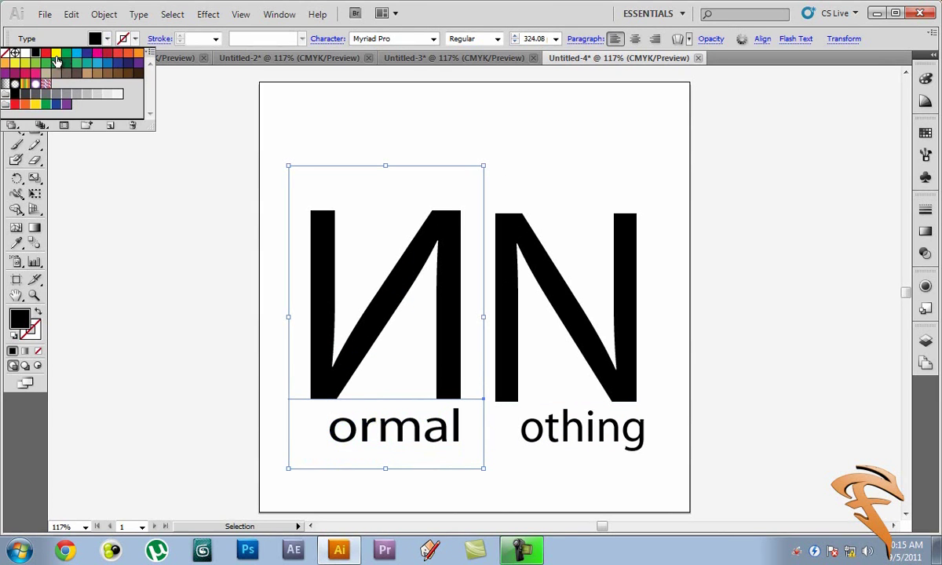
click(15, 63)
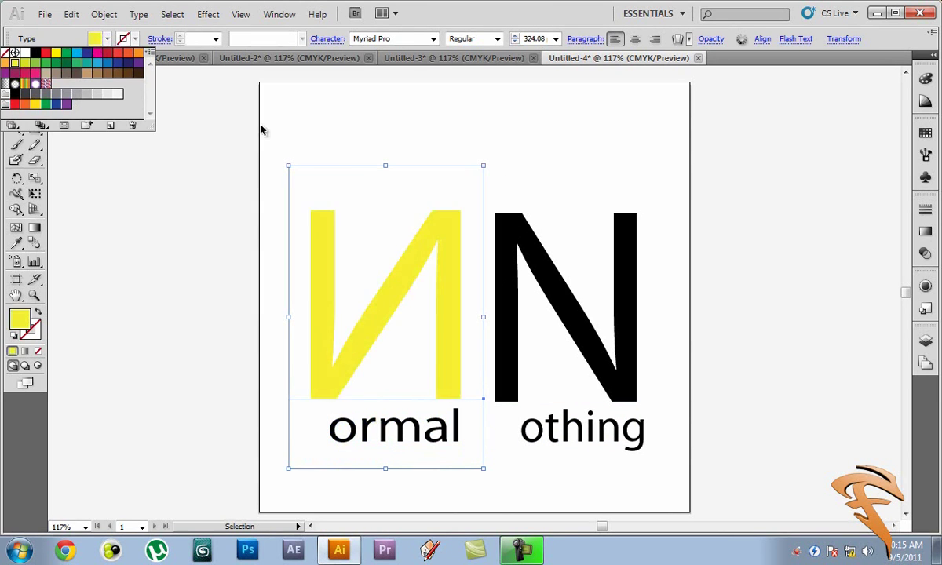
click(7, 63)
click(106, 38)
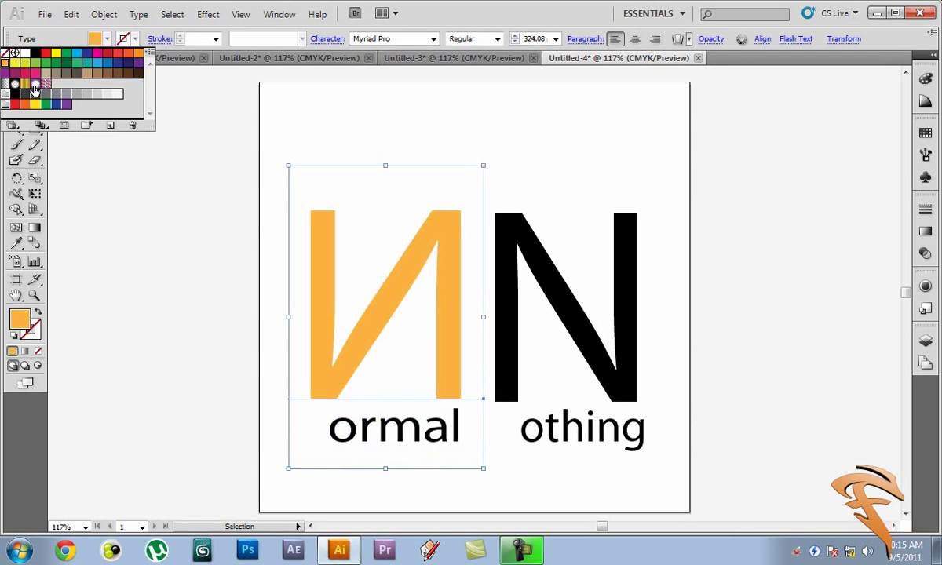
click(15, 63)
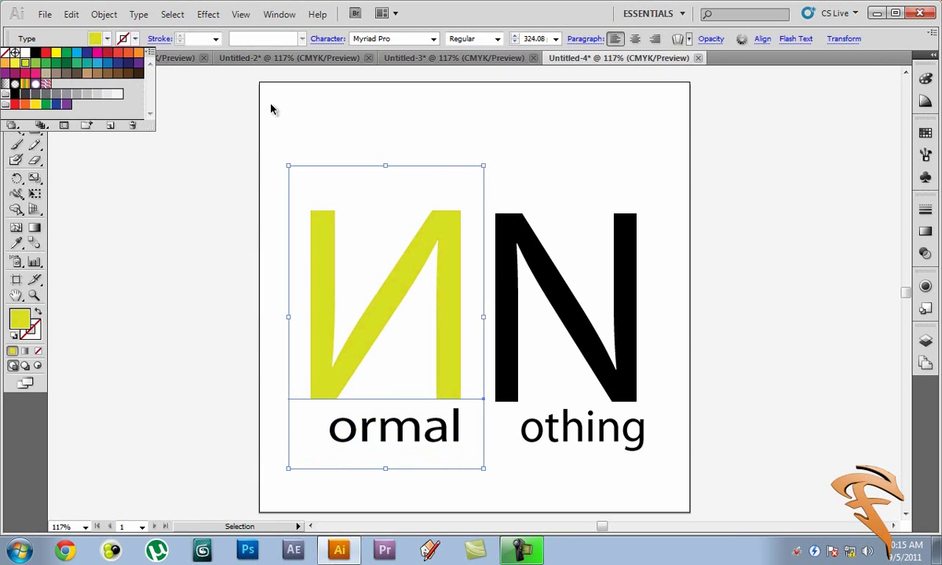
click(519, 237)
click(540, 253)
click(107, 39)
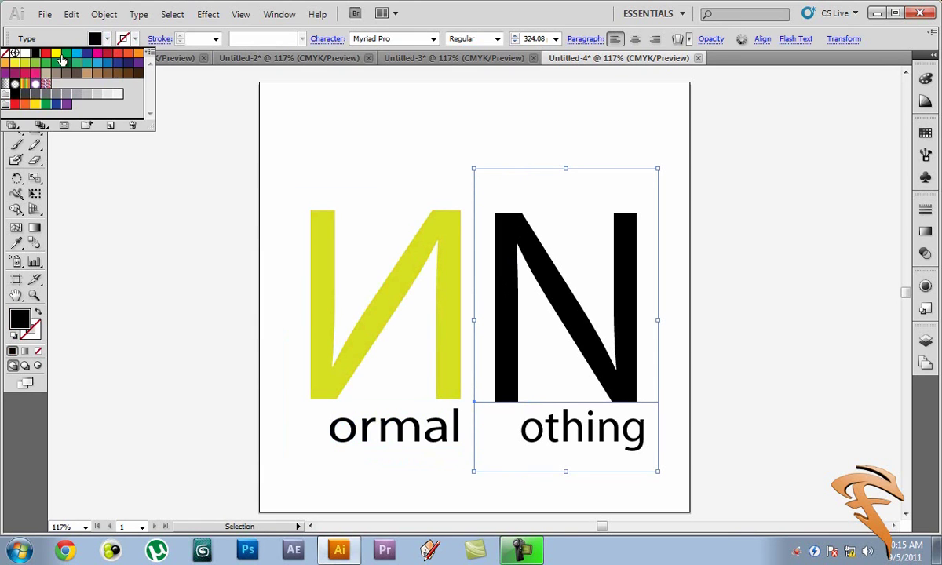
click(7, 62)
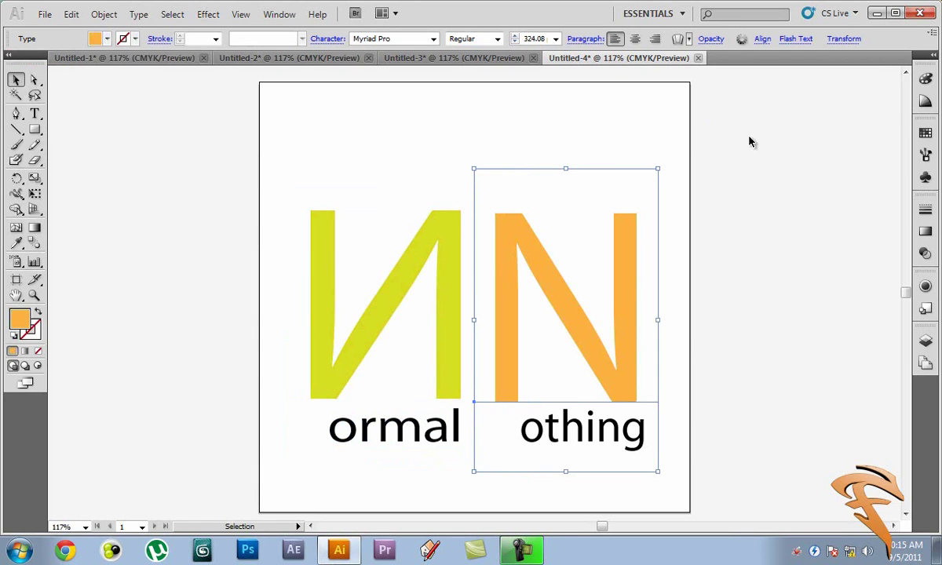
click(654, 185)
Draw a vertical line between the two letters to divide them
click(16, 130)
drag(483, 399, 484, 138)
drag(485, 99, 483, 469)
click(16, 80)
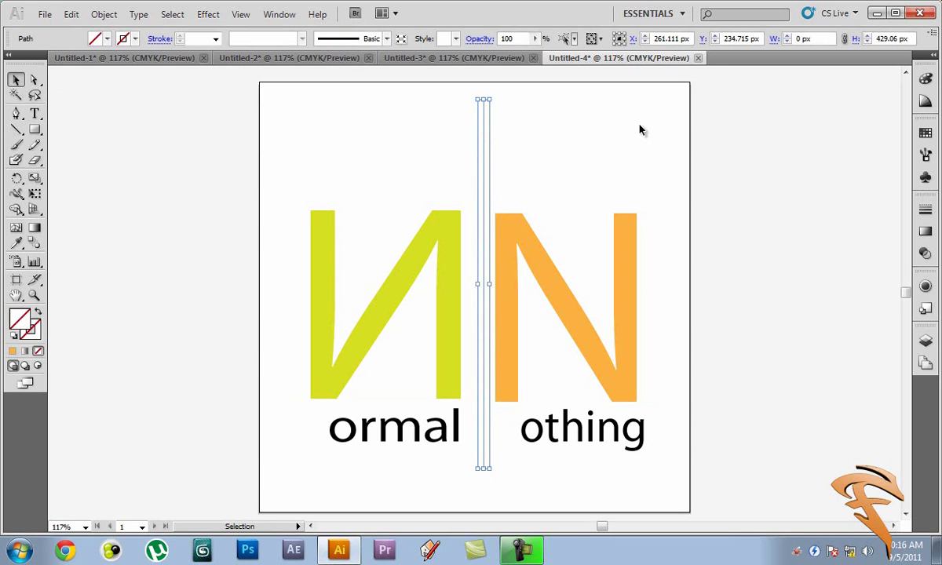
click(789, 172)
click(486, 260)
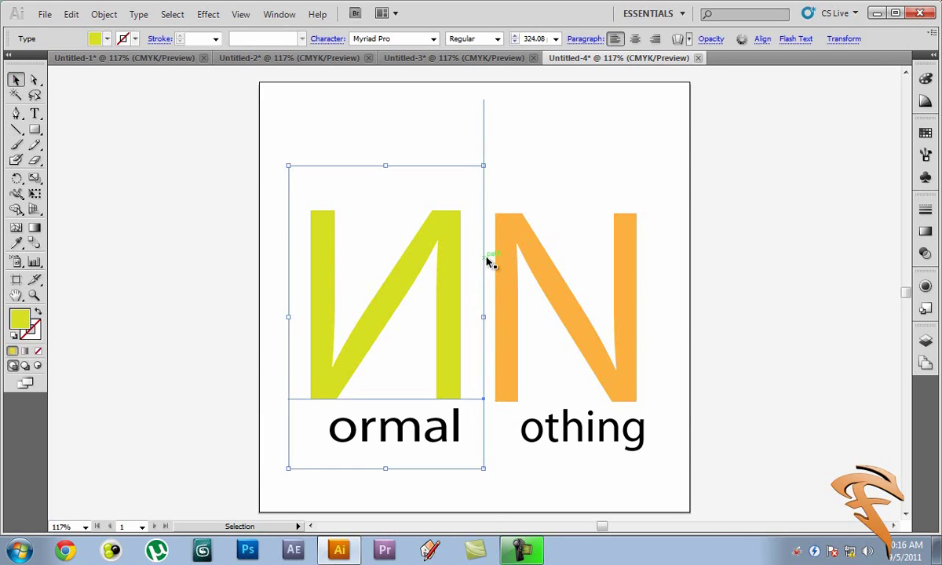
click(486, 260)
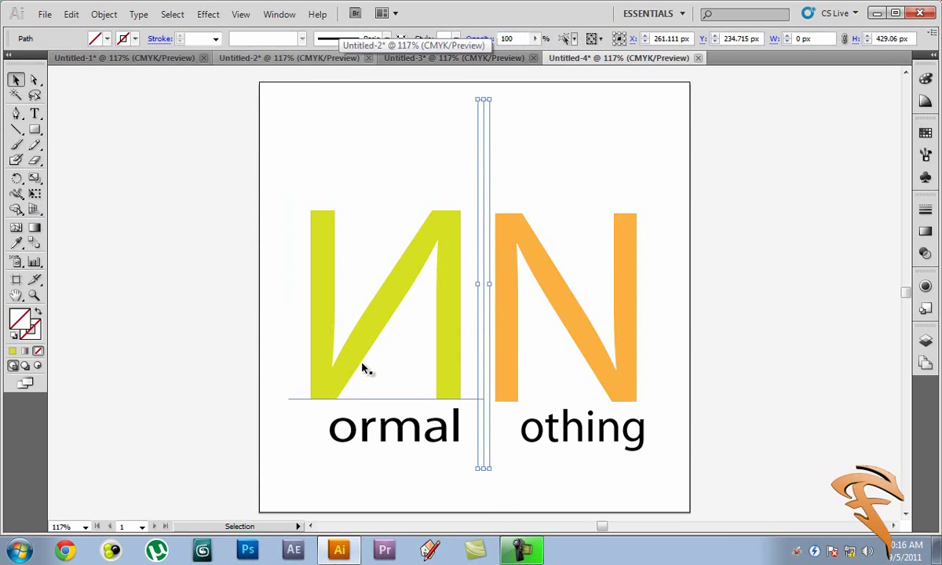
Cycle through the four logo documents, ending on the Go Green Untitled-1
click(105, 60)
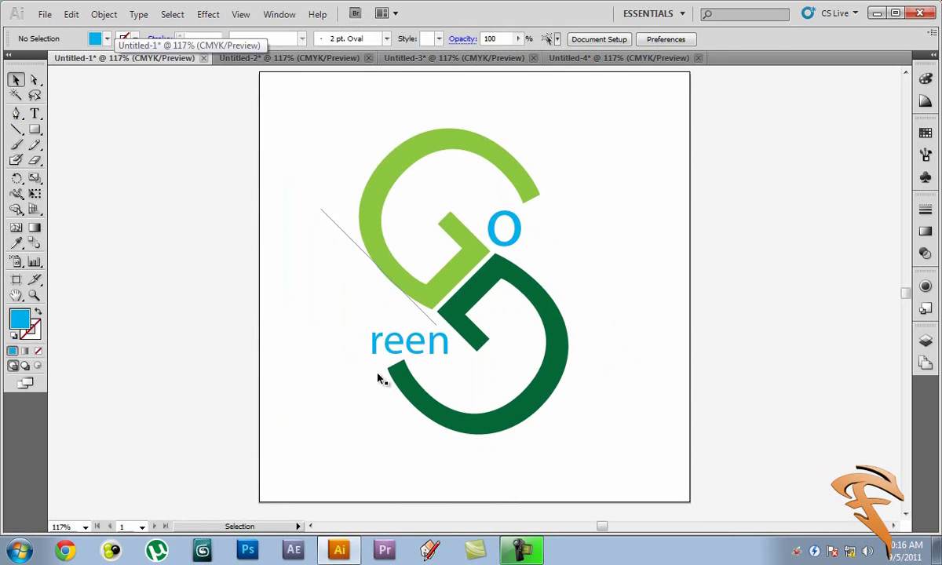
click(266, 62)
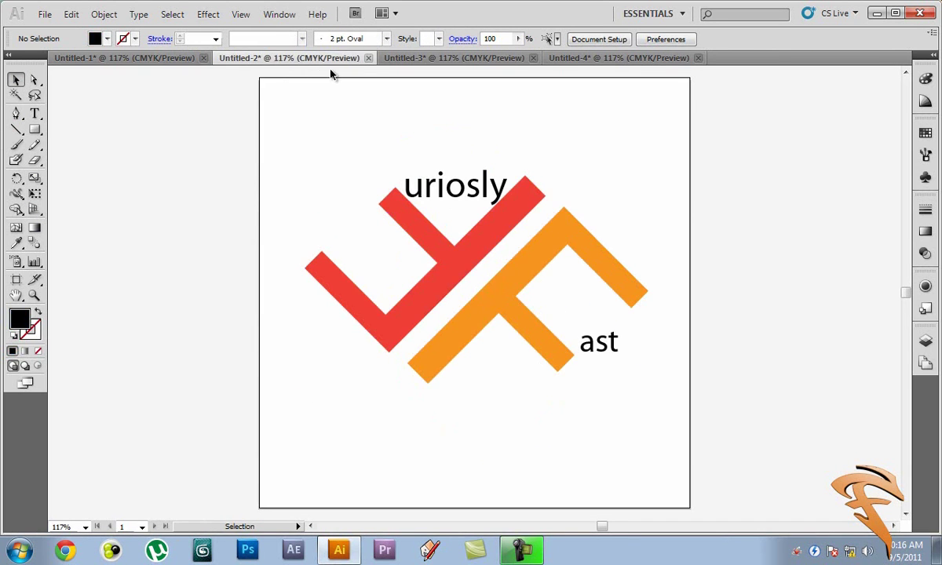
click(431, 59)
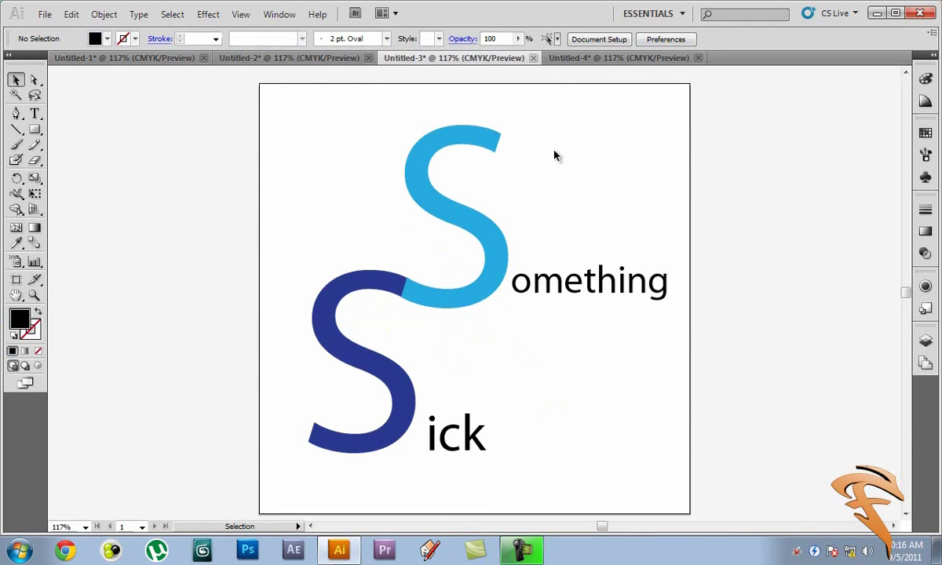
click(584, 59)
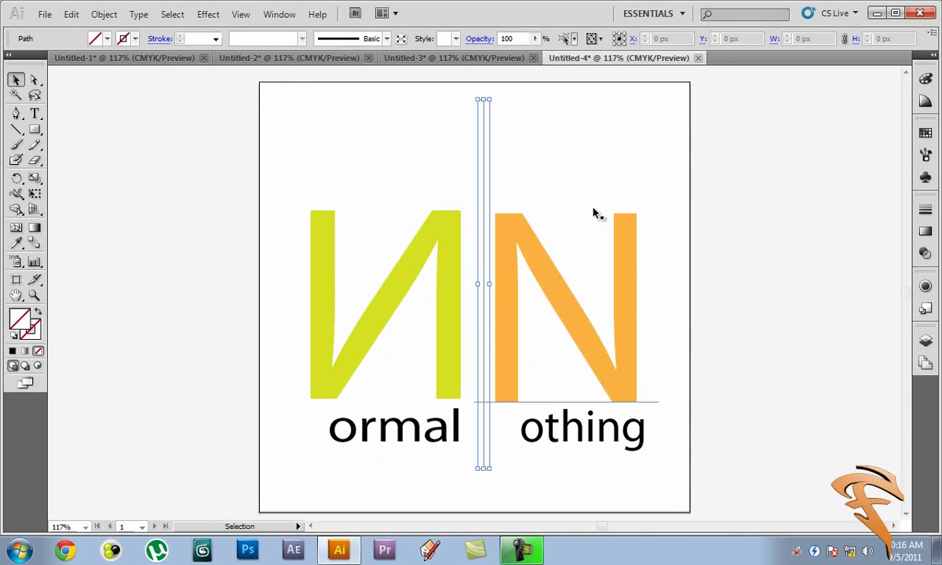
click(115, 59)
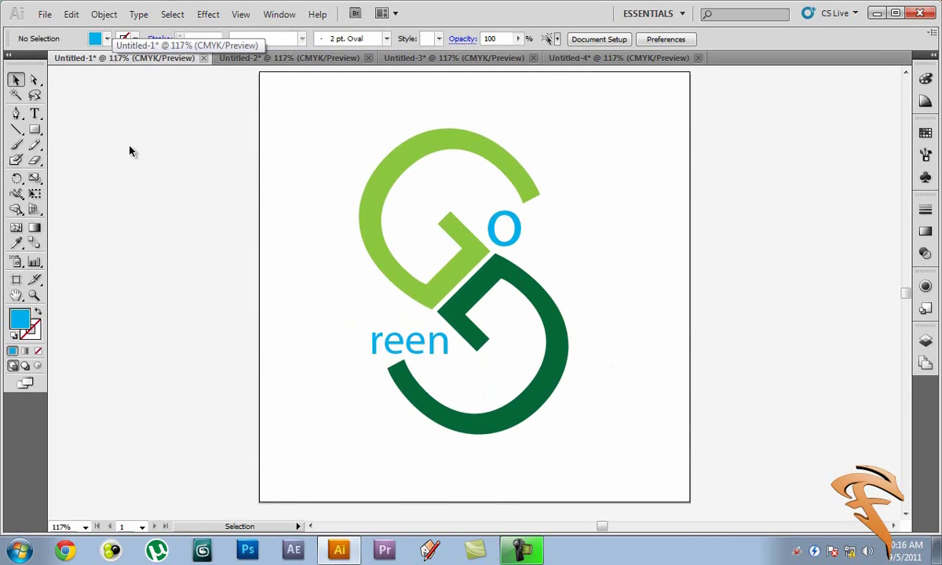